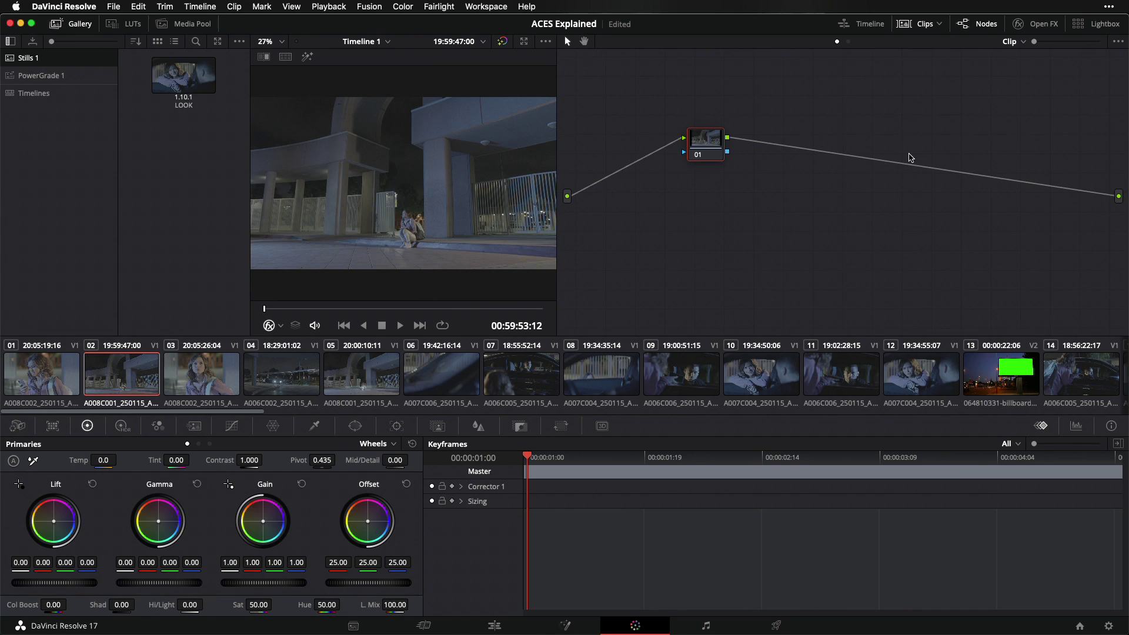
- Check the project colour settings, then drag ACES Transform from the 'aces' library search onto node 01
key(shift+9)
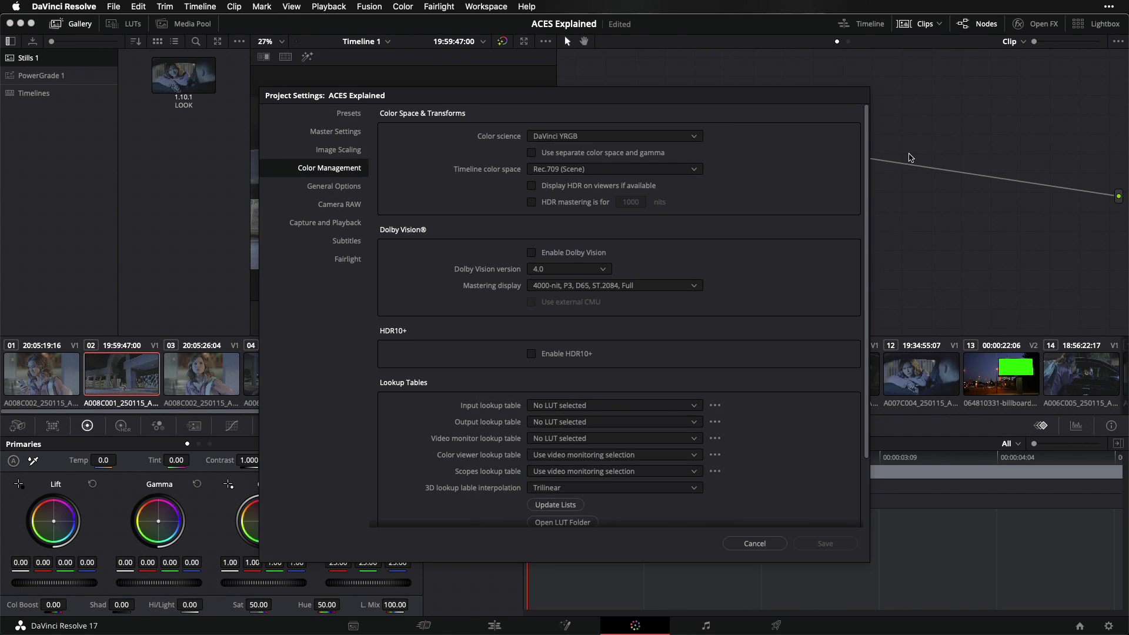
key(Escape)
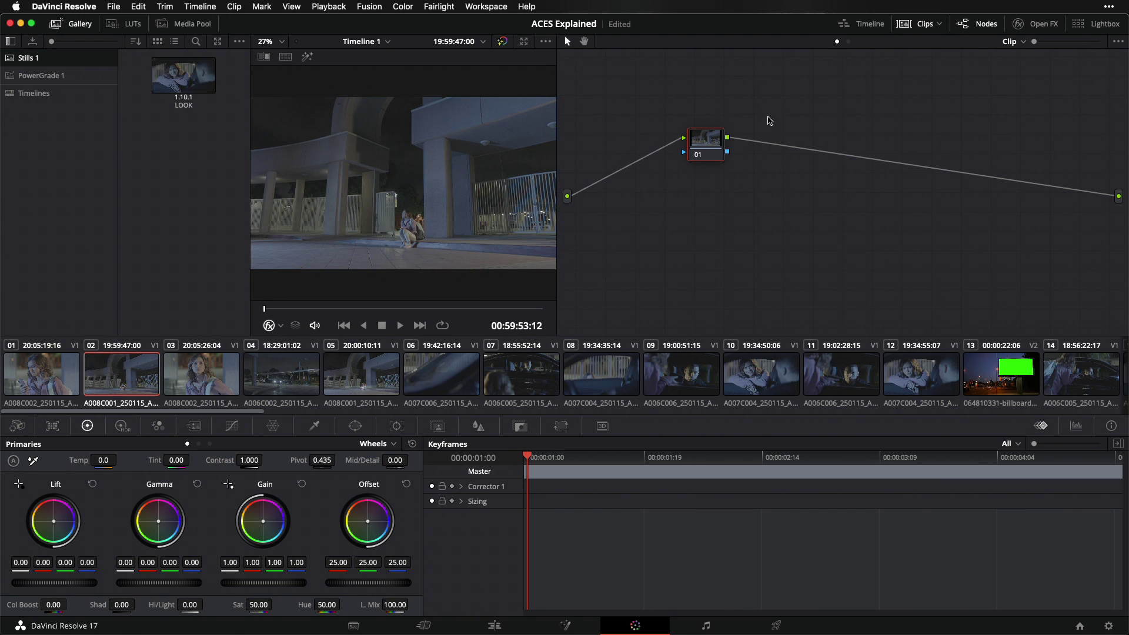
click(1050, 28)
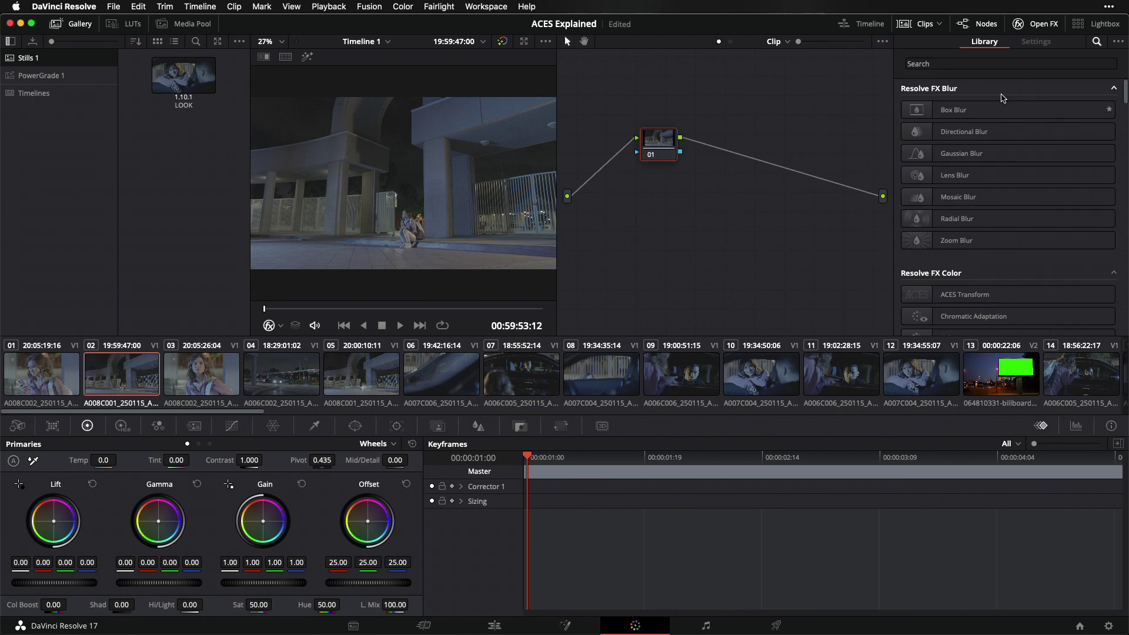
click(997, 66)
text(aces)
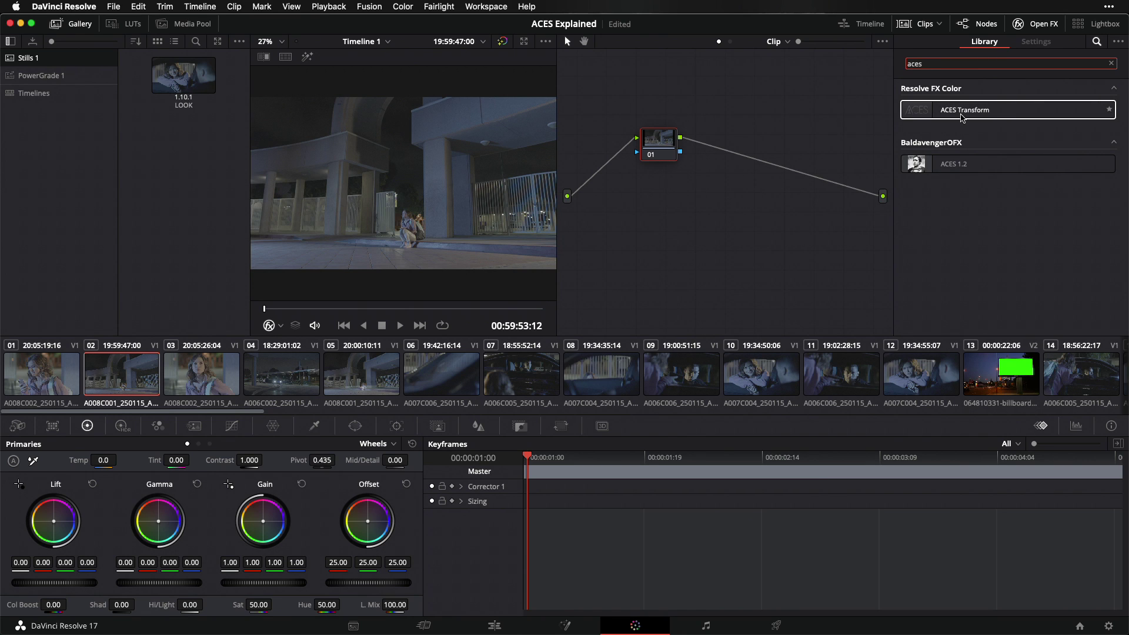
drag(961, 115, 658, 144)
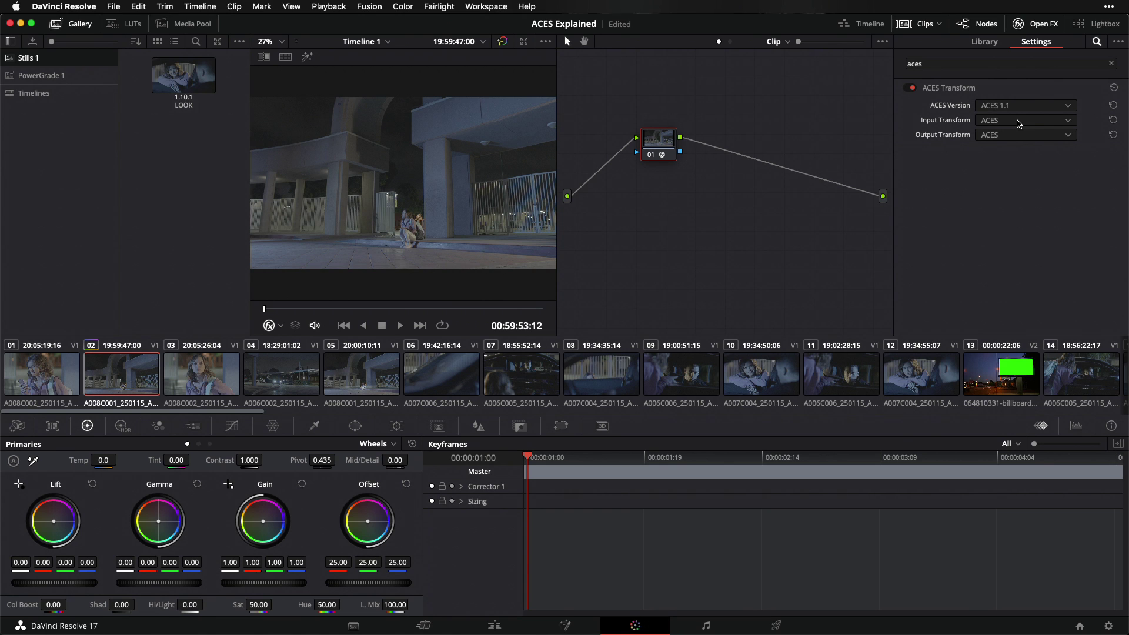
- Set clip 02's ACES Transform to Alexa input and Rec.709 output
key(super+shift+l)
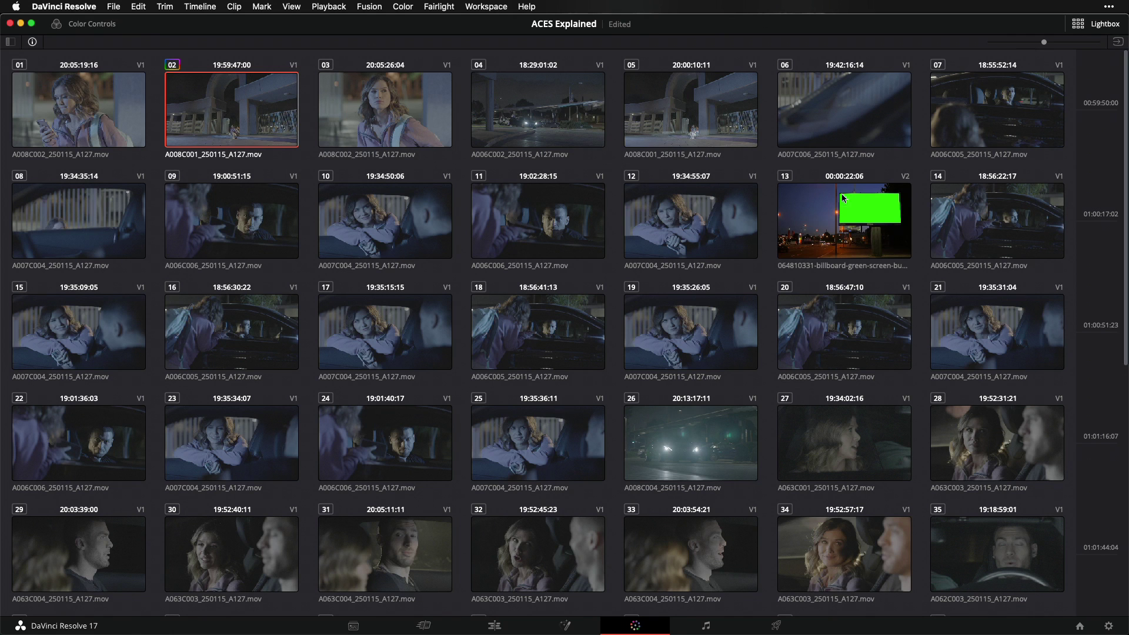
key(super+shift+l)
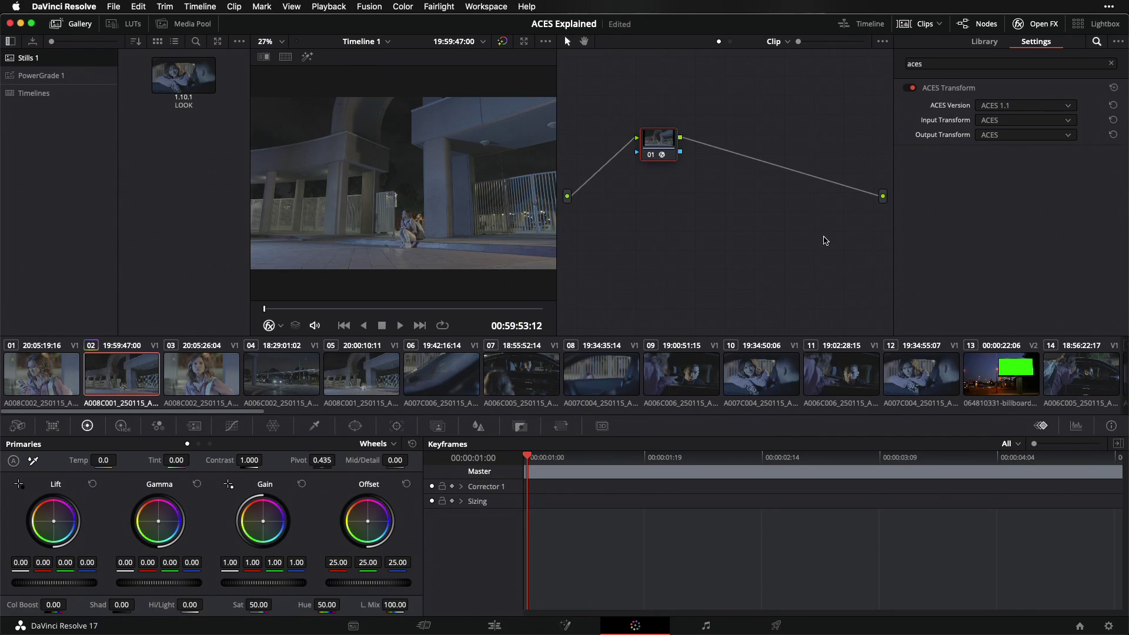
click(996, 122)
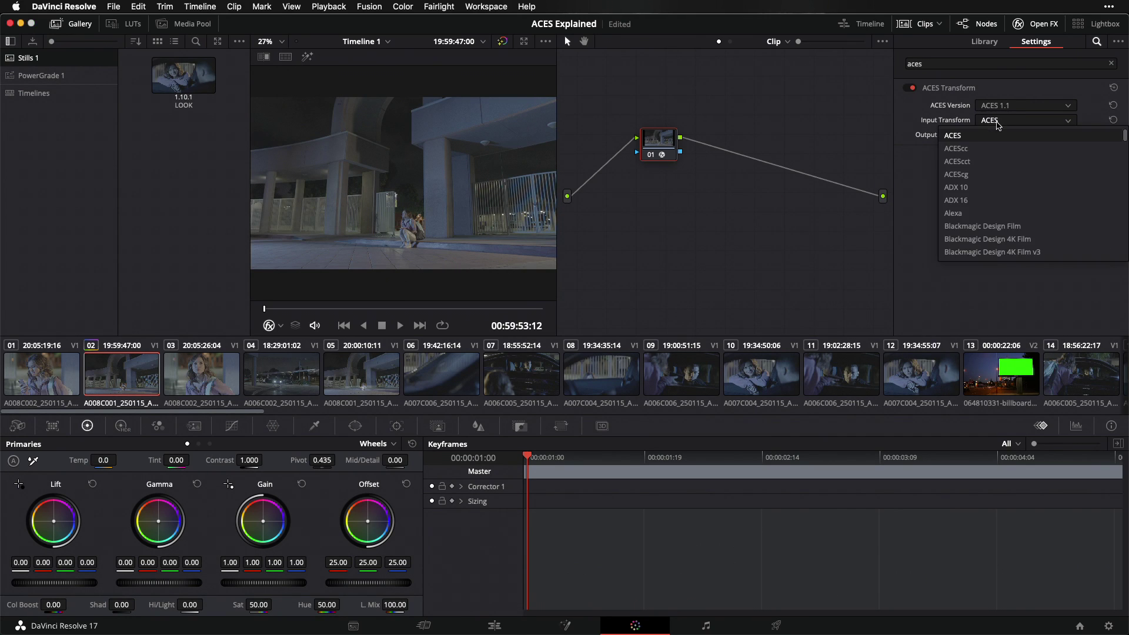
click(1003, 214)
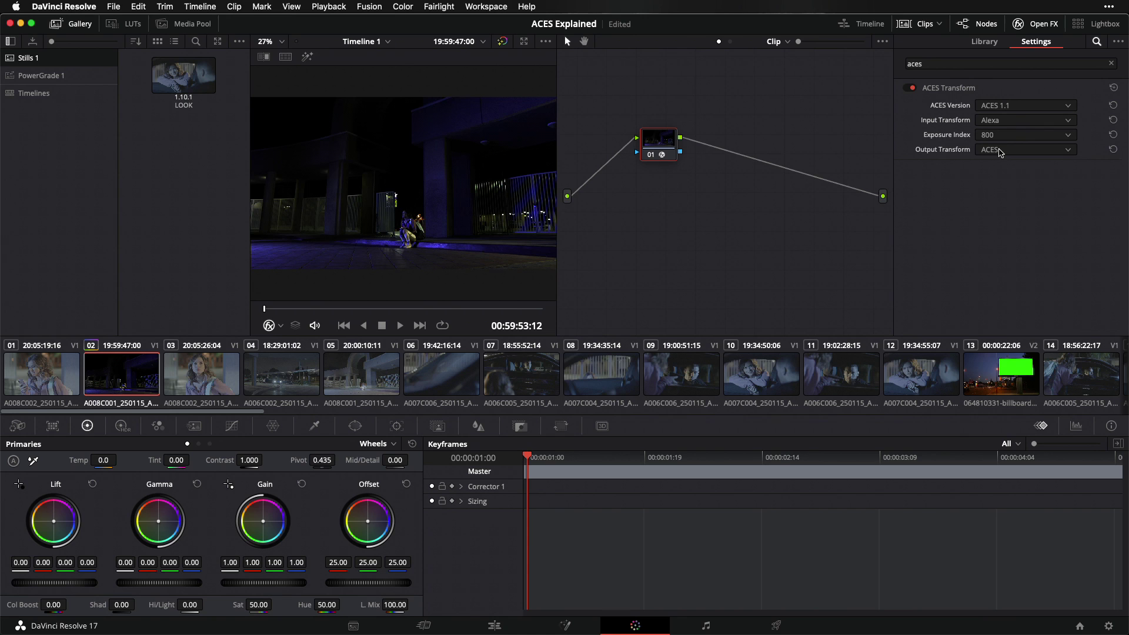
click(999, 151)
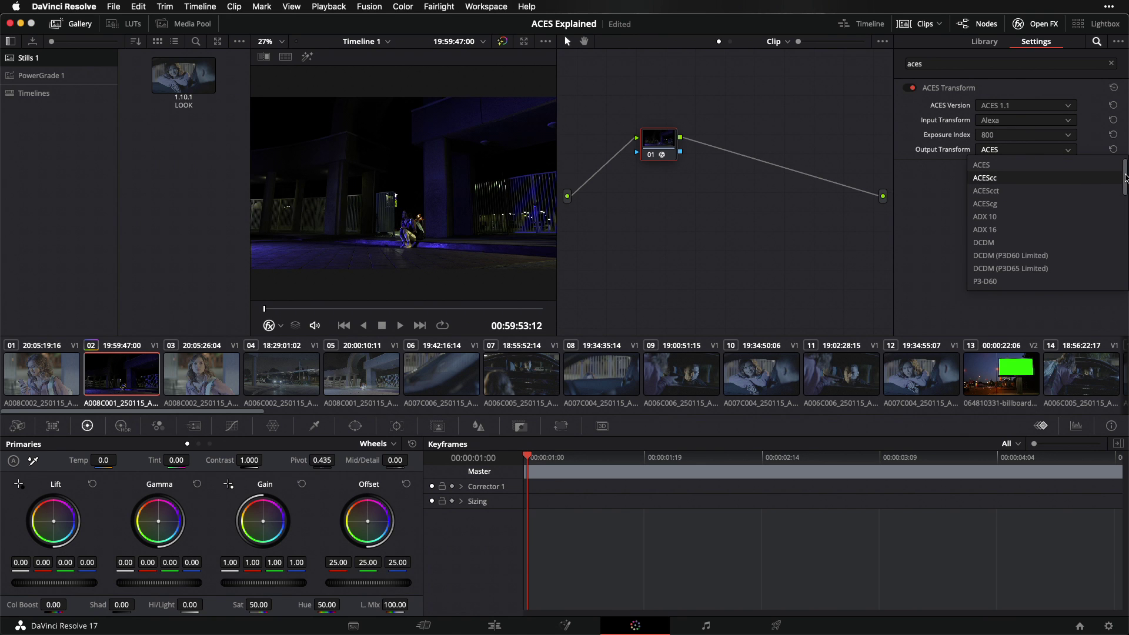
drag(1124, 178, 1125, 272)
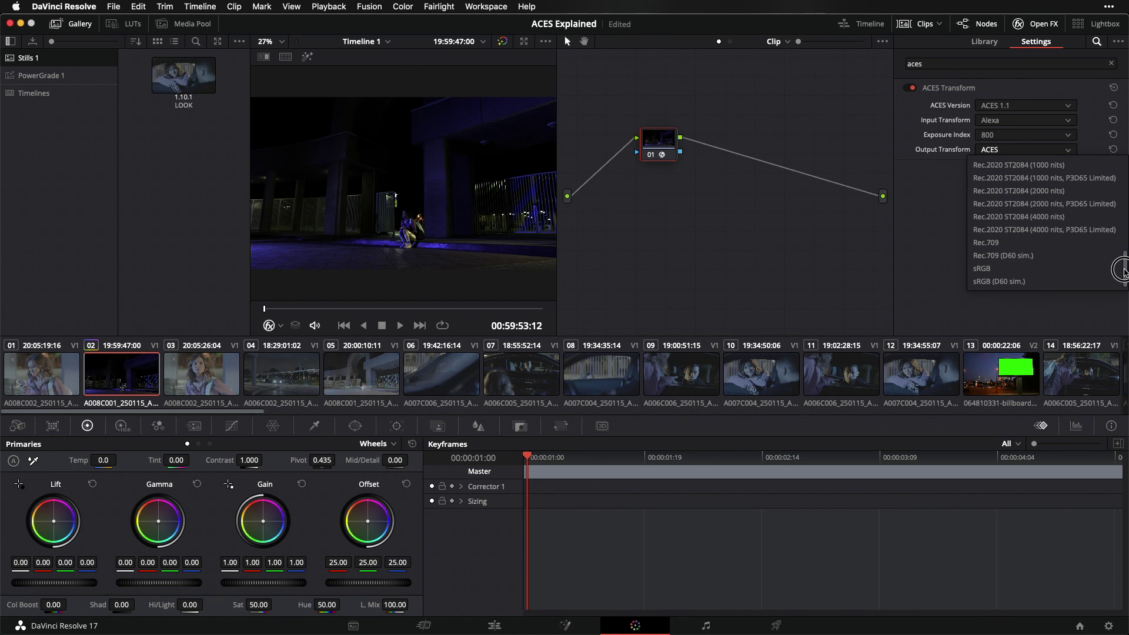
click(1051, 243)
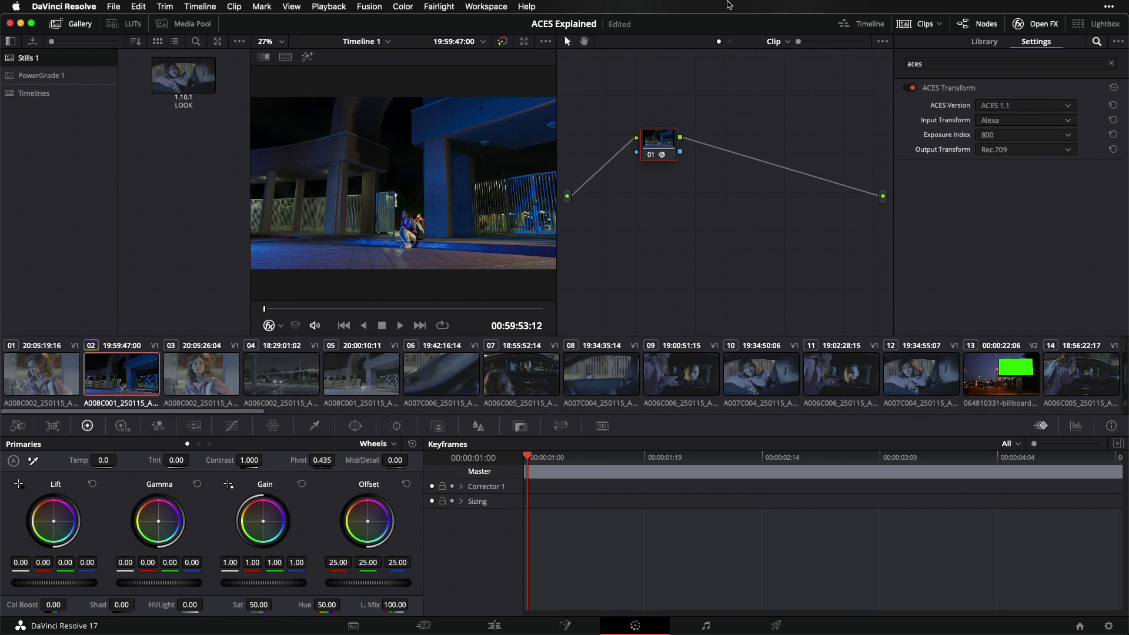
- Add an empty serial node before the ACES Transform node and place it on the left
drag(656, 152, 728, 158)
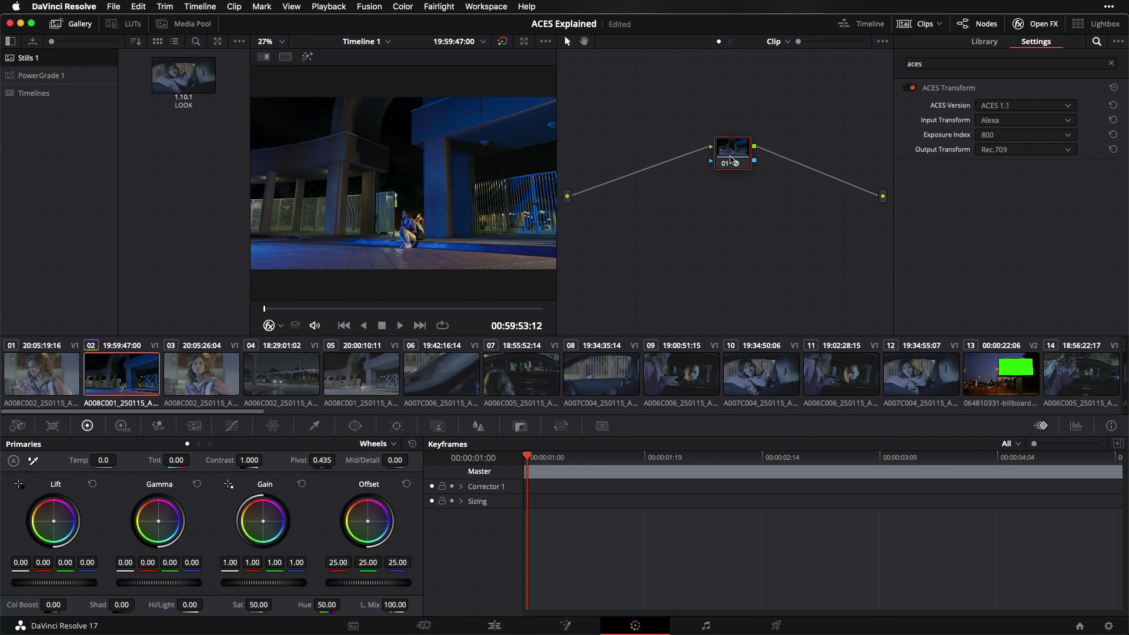
key(shift+s)
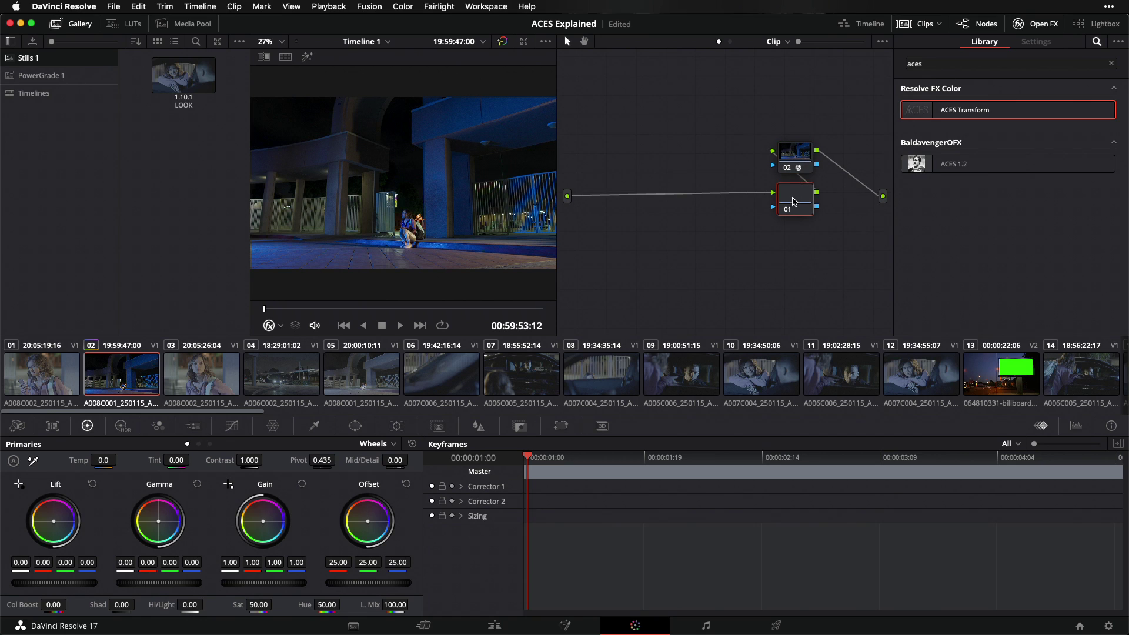
drag(794, 196, 684, 146)
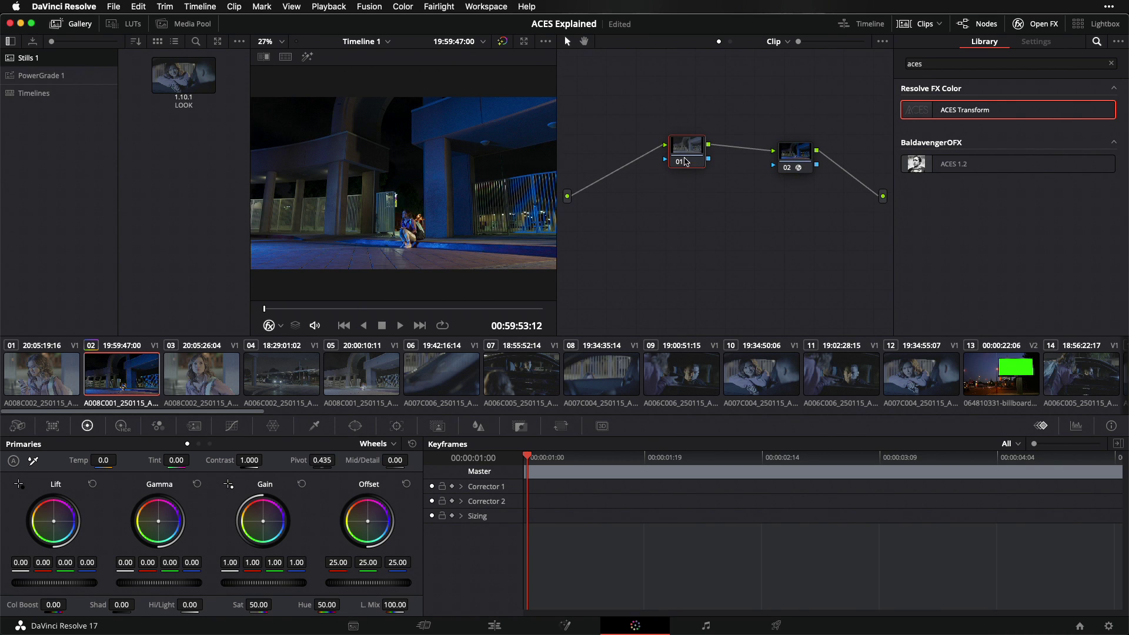
click(678, 149)
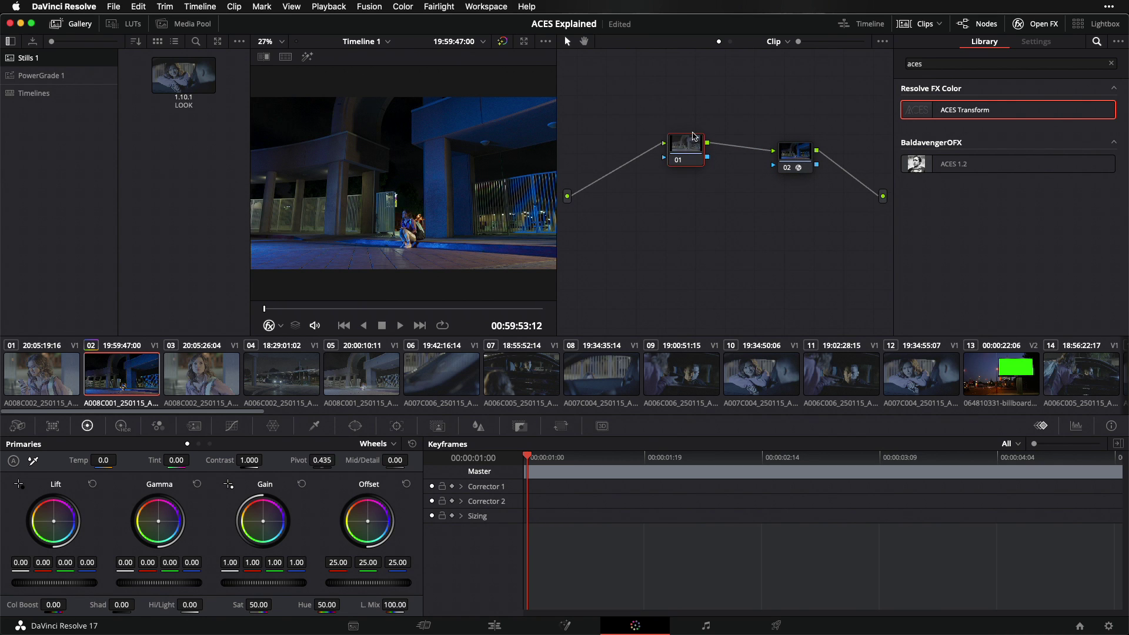
- Copy clip 02's two-node grade onto clips 03 and 05 with middle-clicks
click(205, 379)
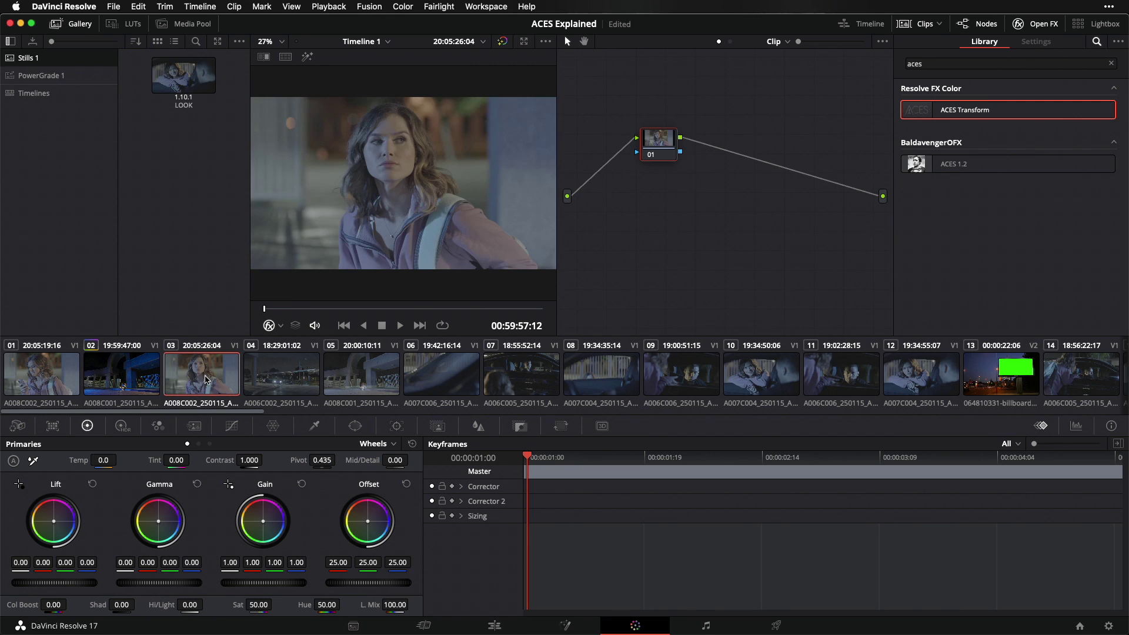
middle_click(137, 373)
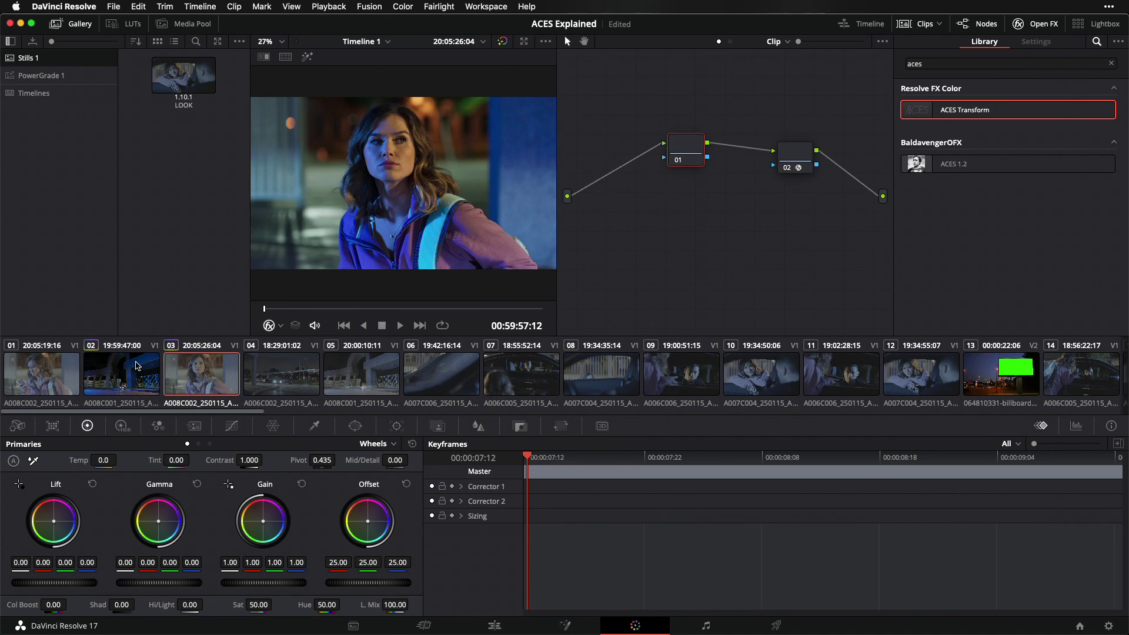
click(368, 381)
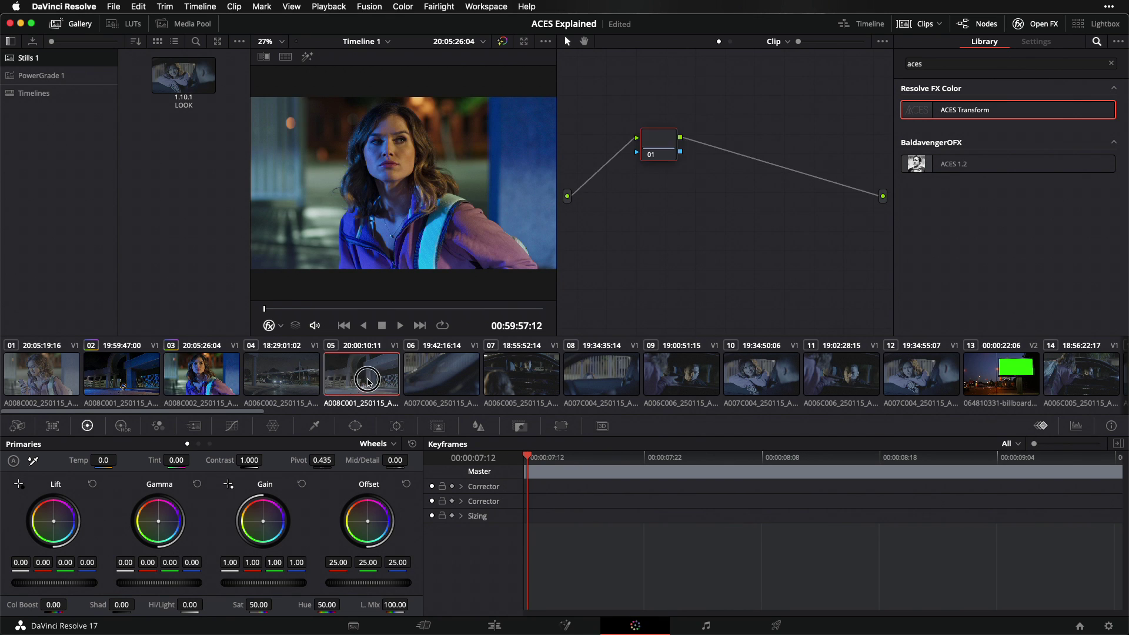
middle_click(189, 379)
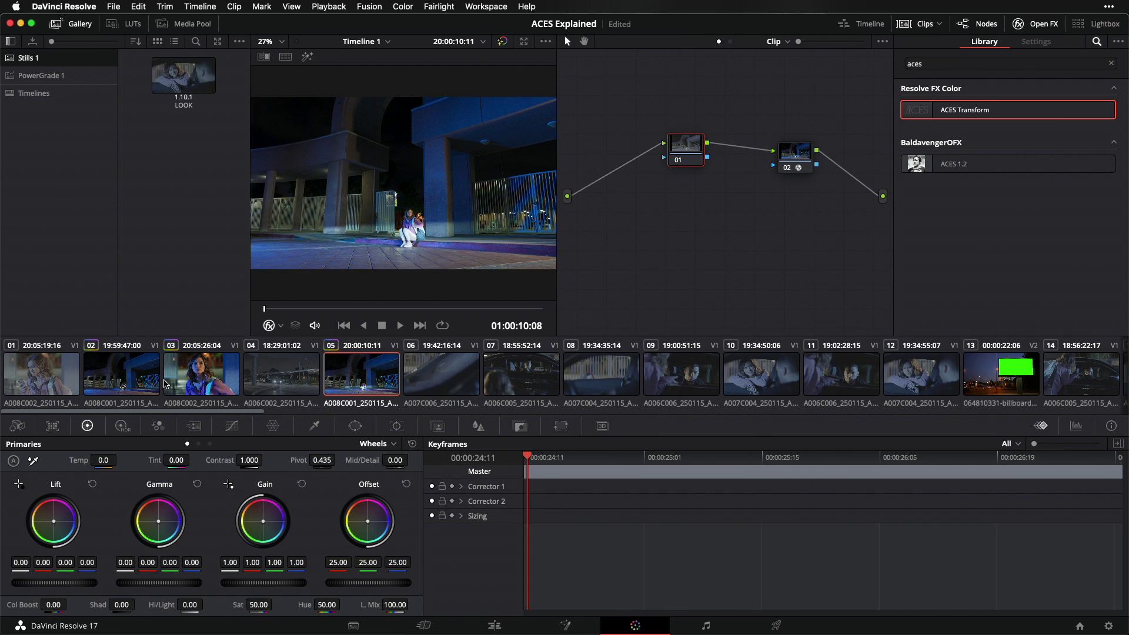
click(1006, 376)
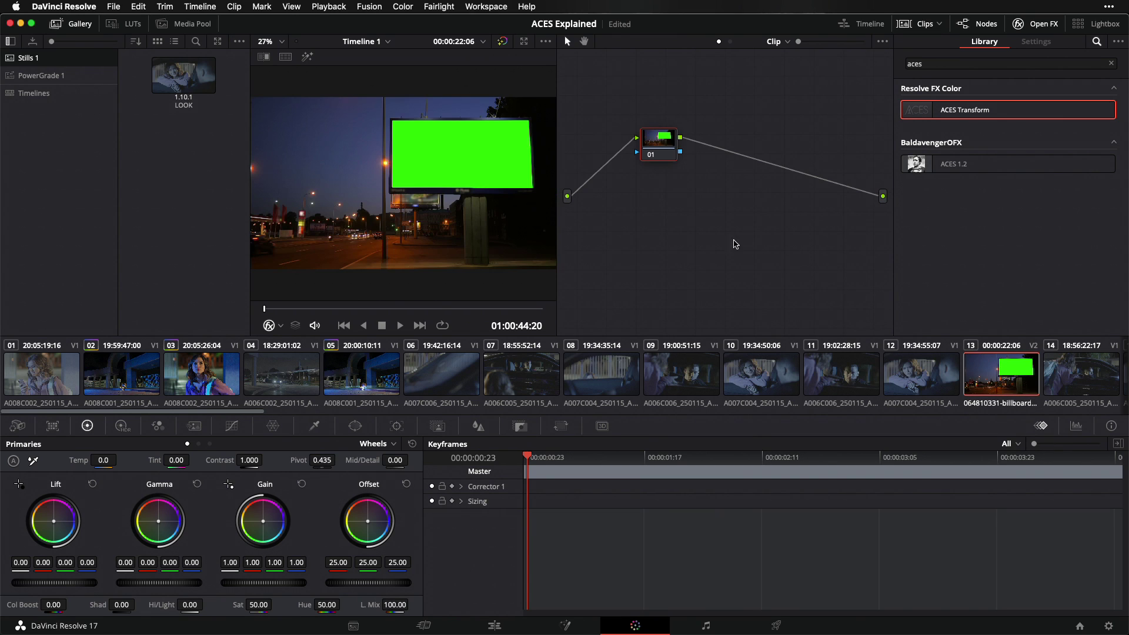
- Copy the two-node grade onto clip 13 and change node 02's ACES input transform to Rec.709
middle_click(206, 375)
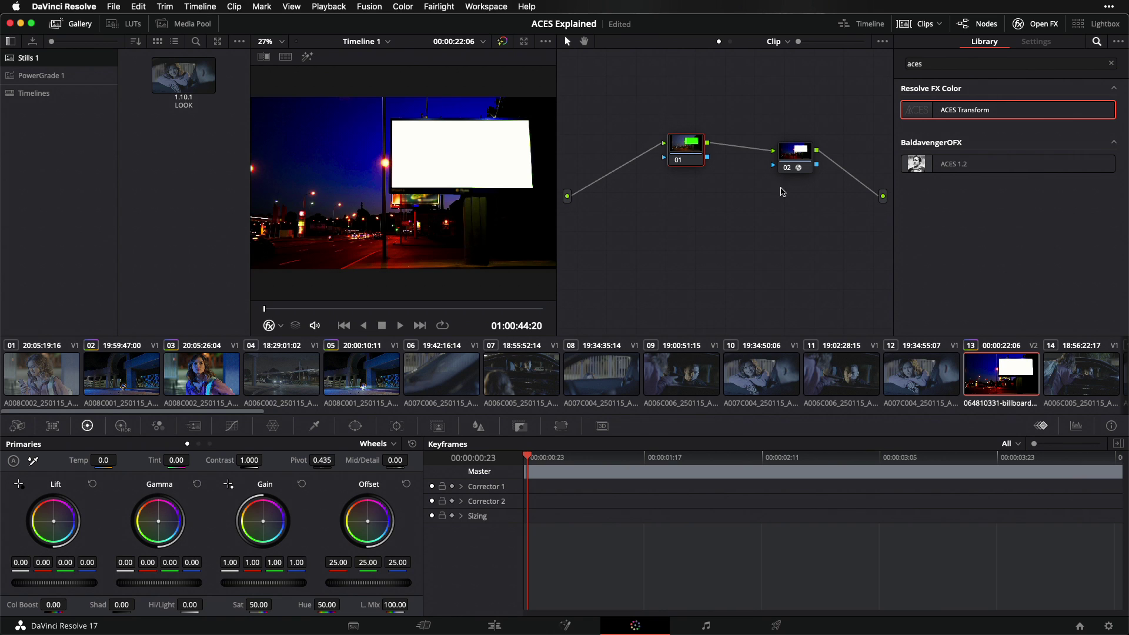
click(803, 169)
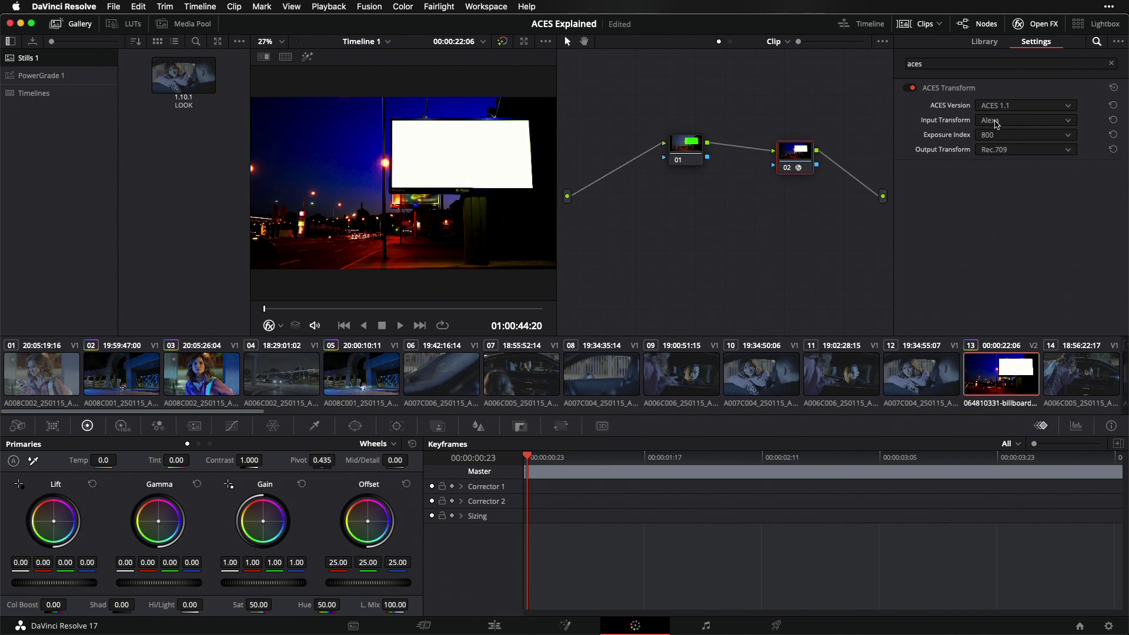
click(995, 122)
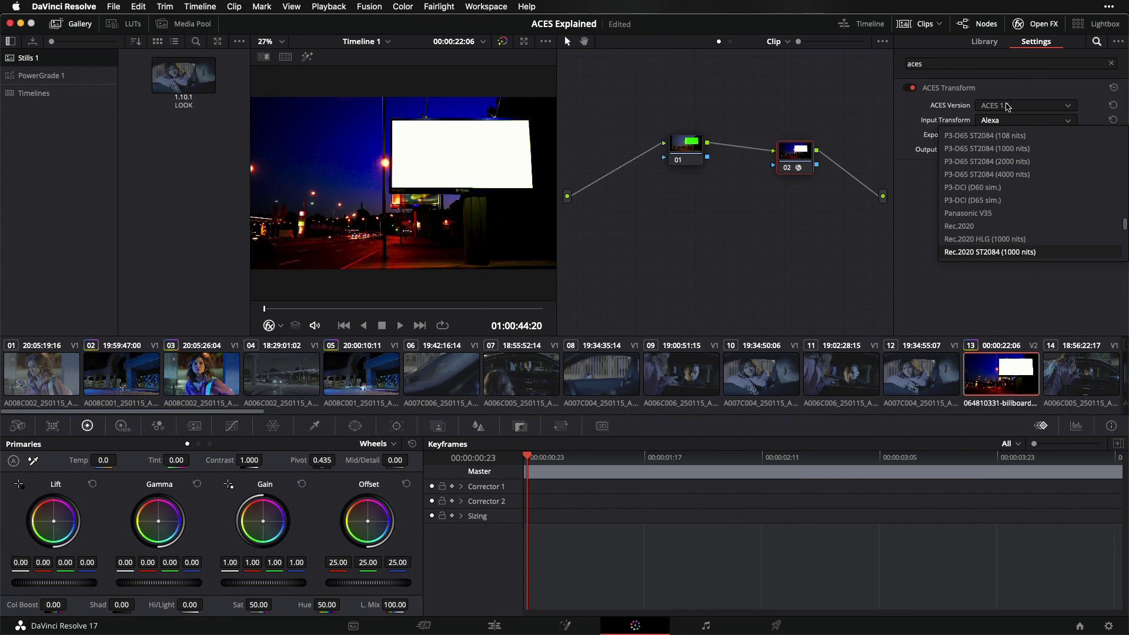
scroll(1007, 107, down, 3)
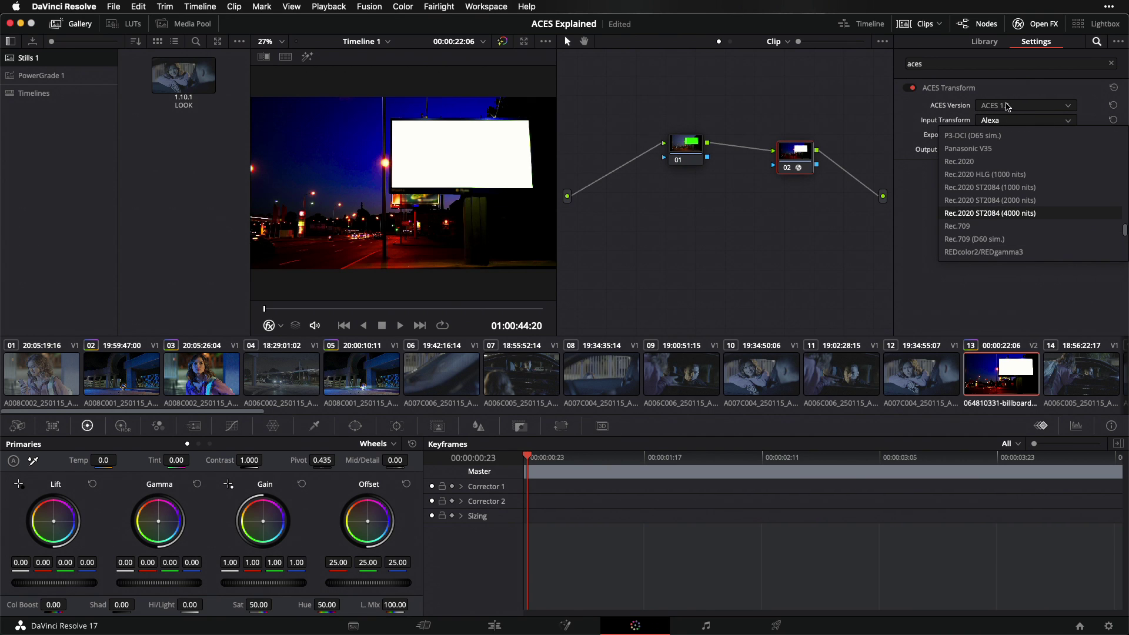
key(Down)
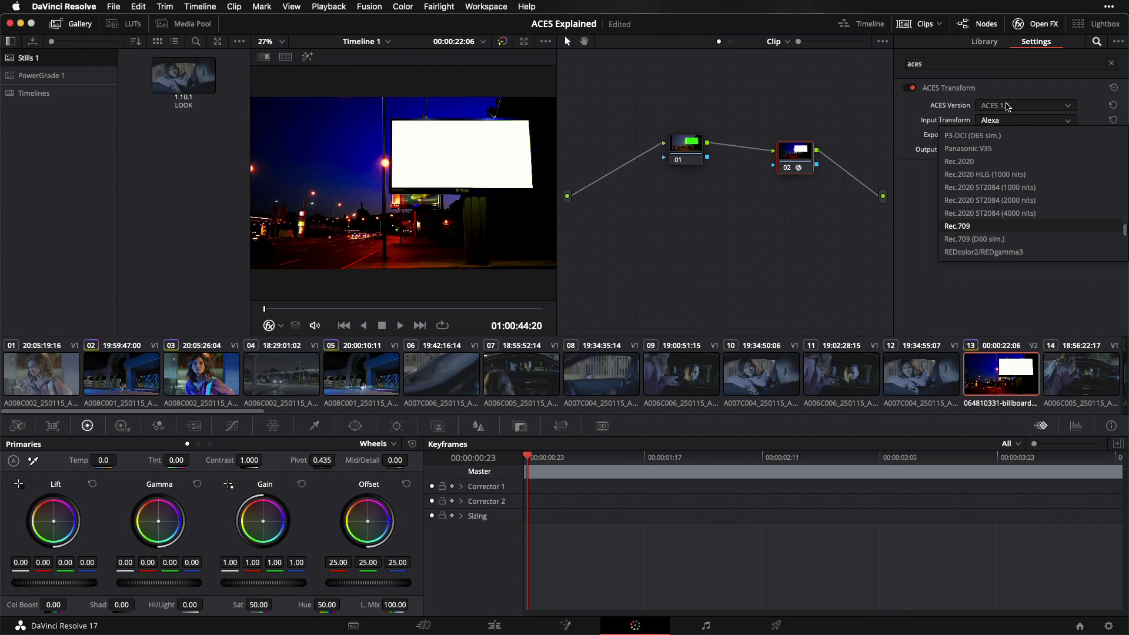
key(Return)
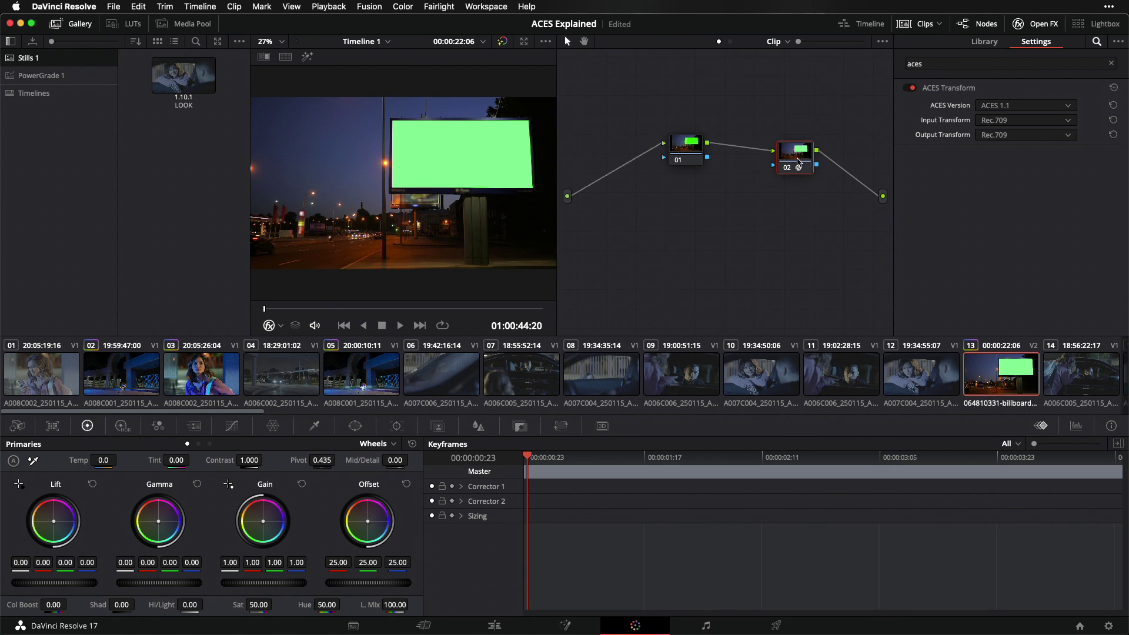
drag(797, 162, 803, 152)
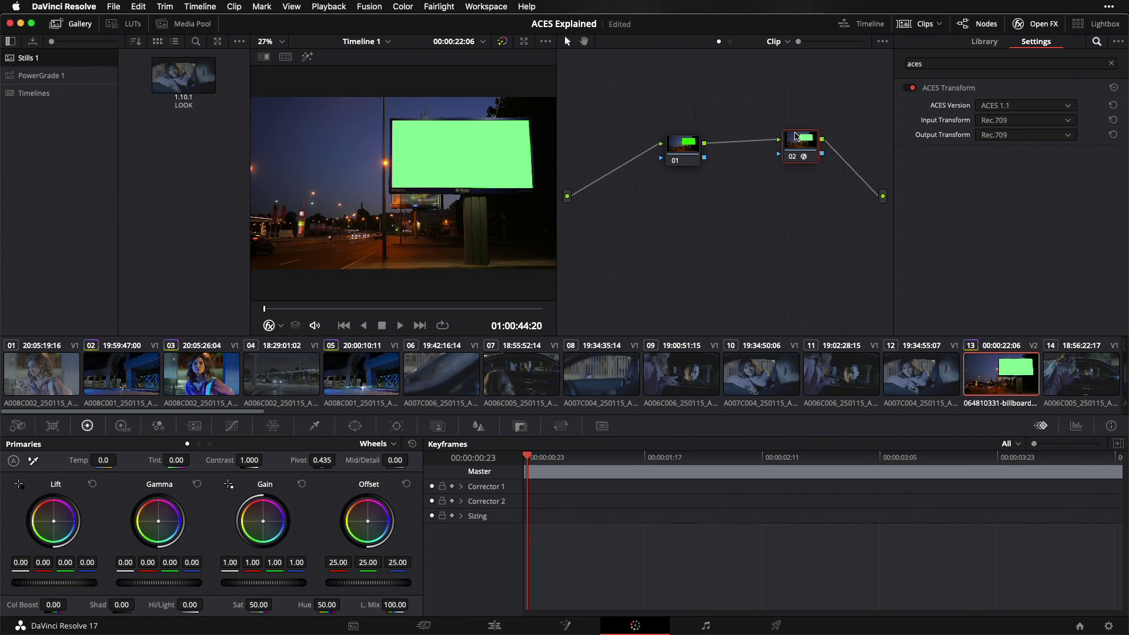
- Copy the two-node grade onto clip 12, then move down to billboard clip 13 to view its nodes
click(683, 152)
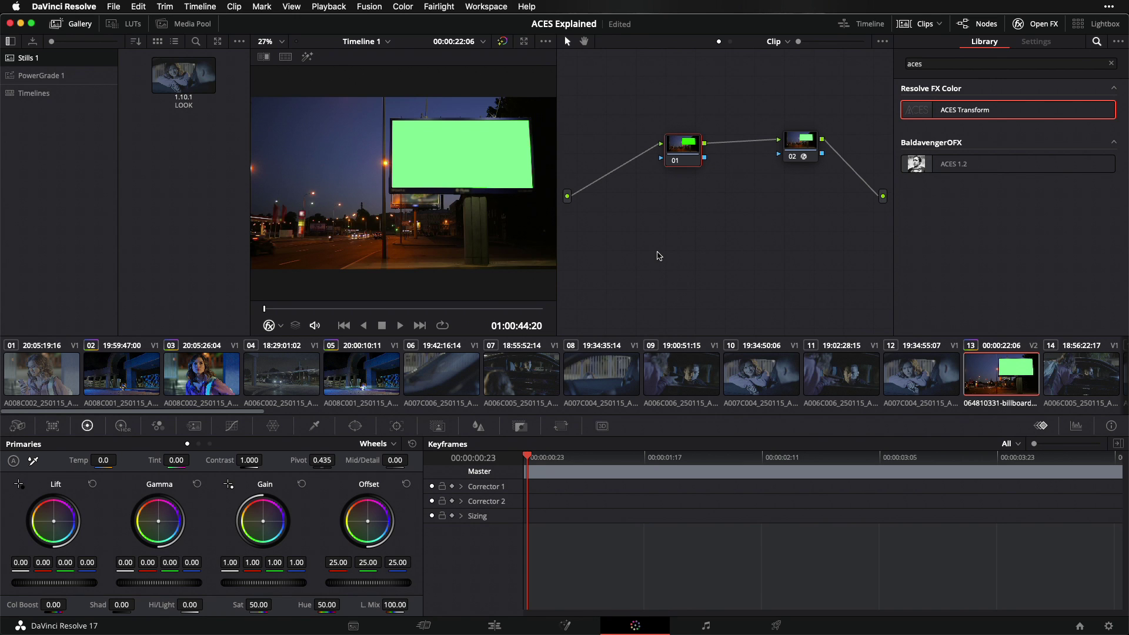
drag(677, 150, 681, 151)
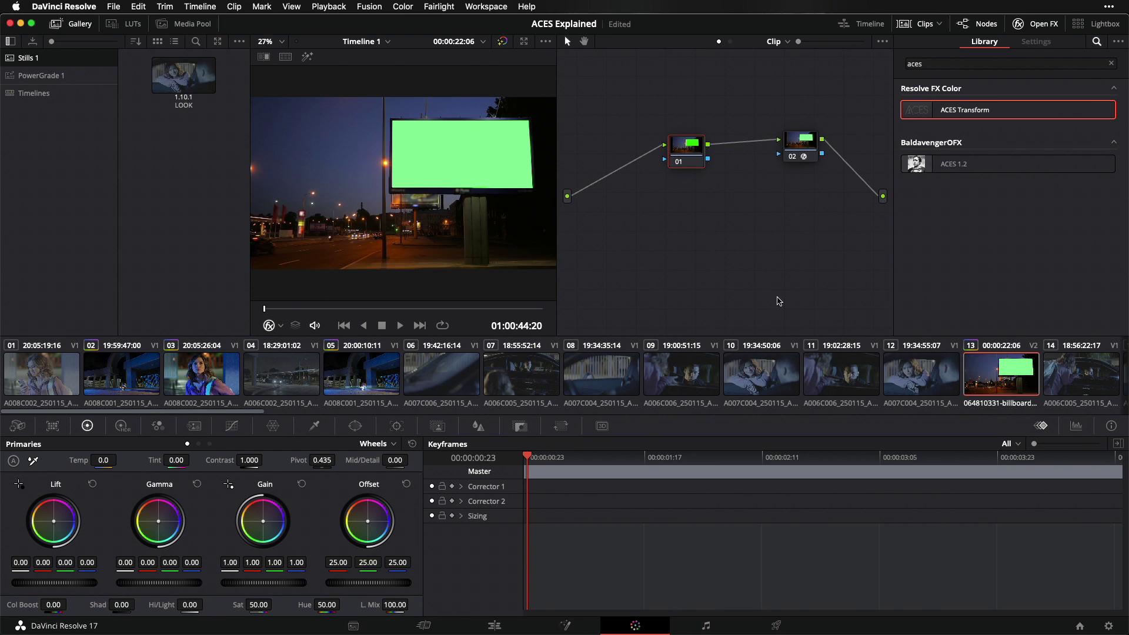
click(924, 385)
middle_click(206, 374)
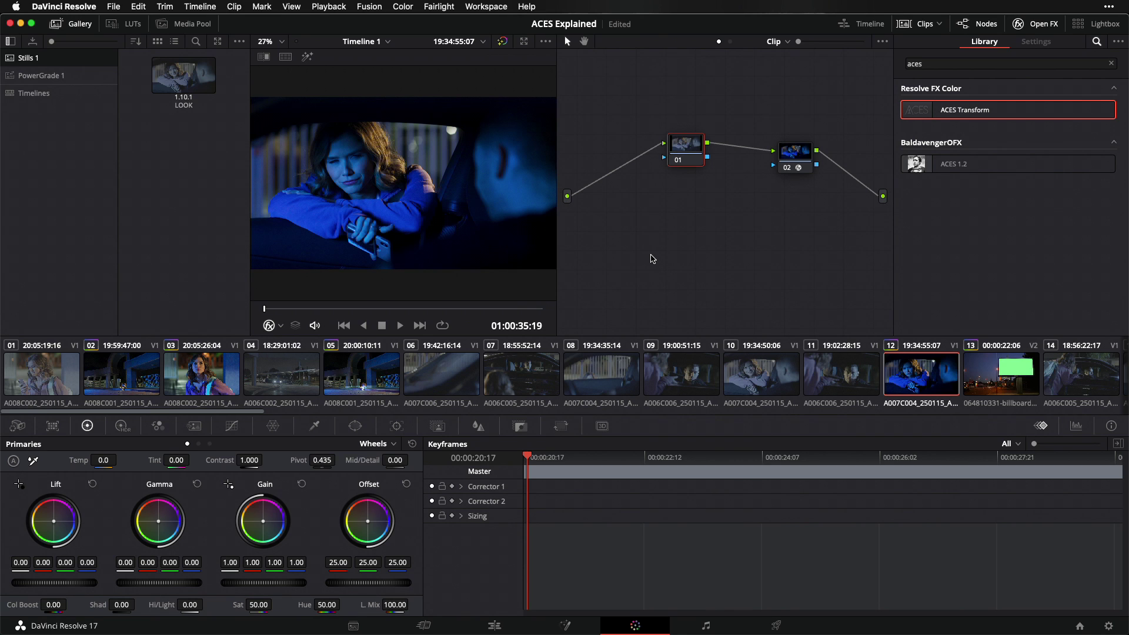
key(Down)
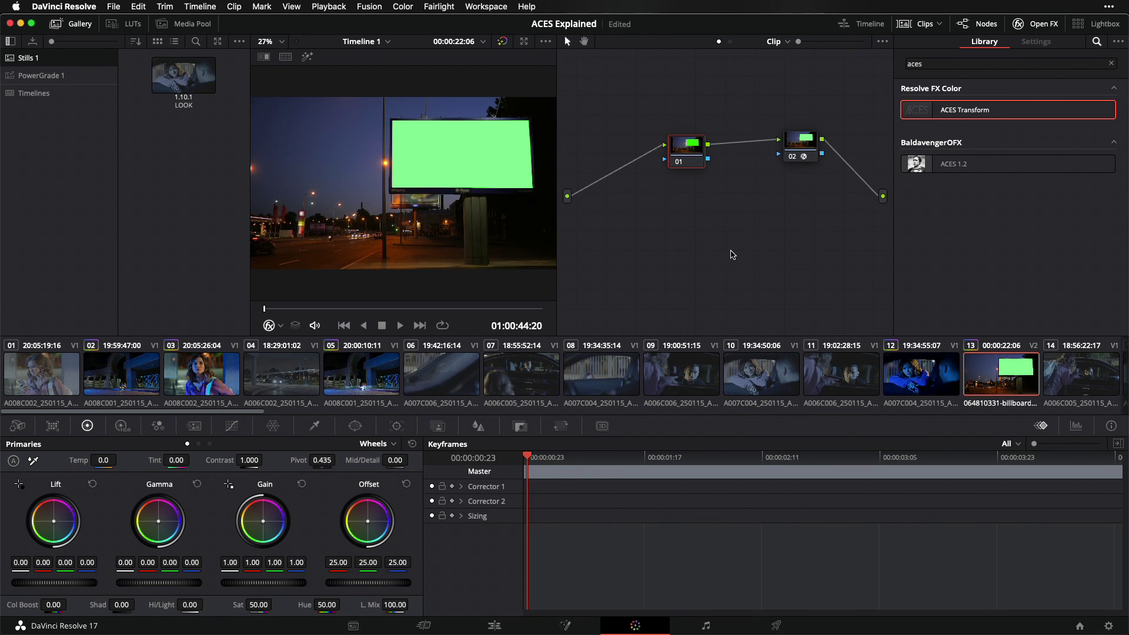
drag(685, 151, 687, 153)
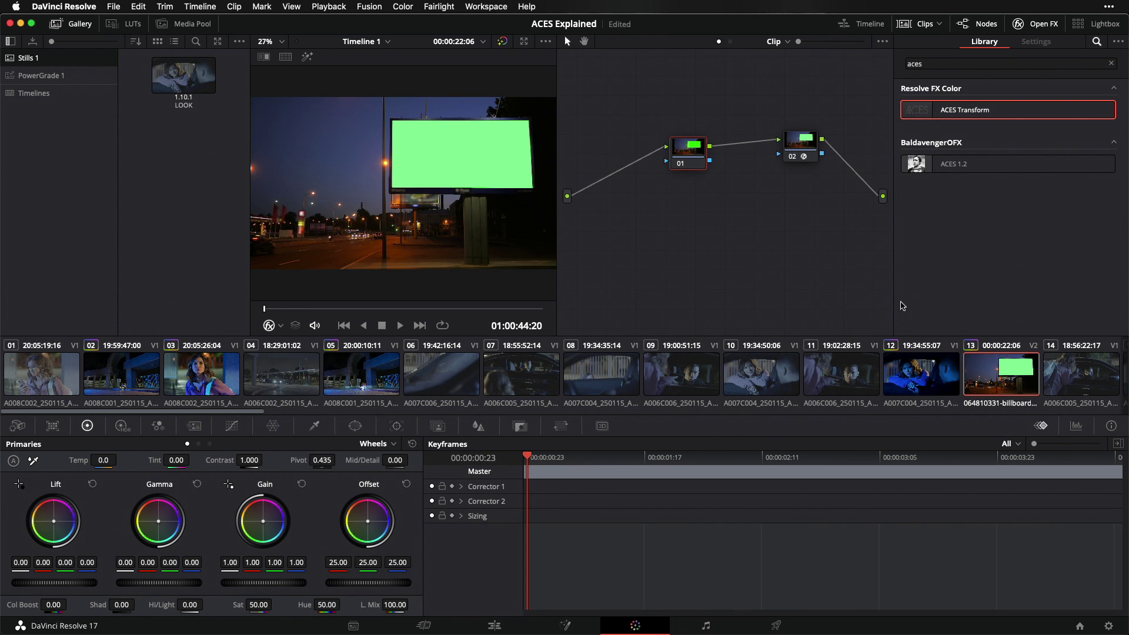
- On clip 12, grab a still, reset all grades and nodes, and drop ACES Transform on node 01
click(933, 374)
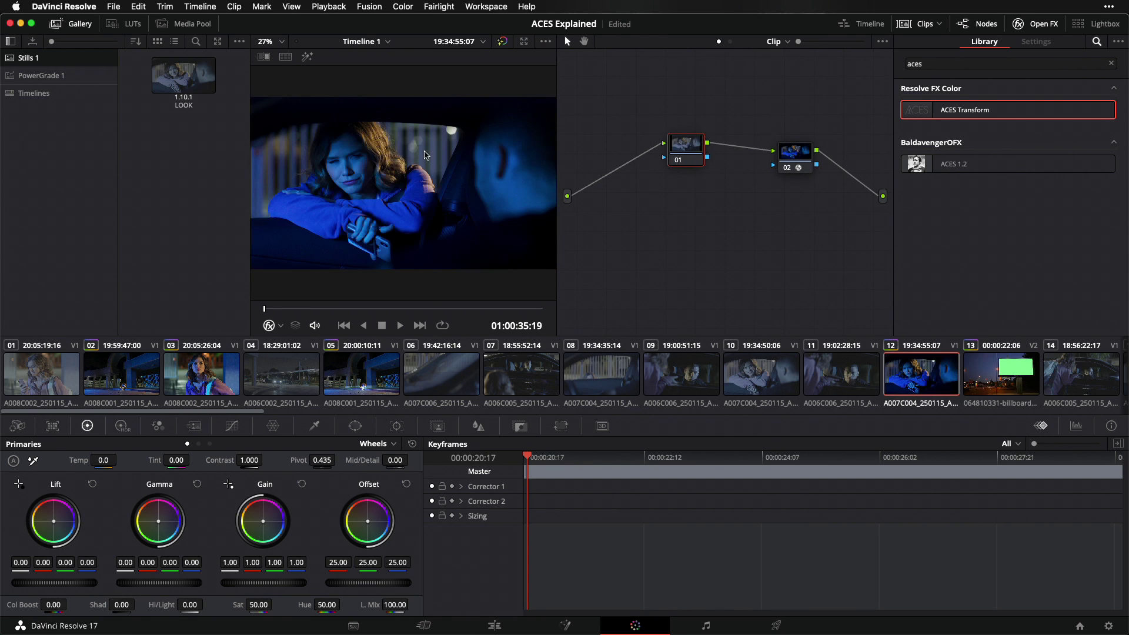
right_click(356, 165)
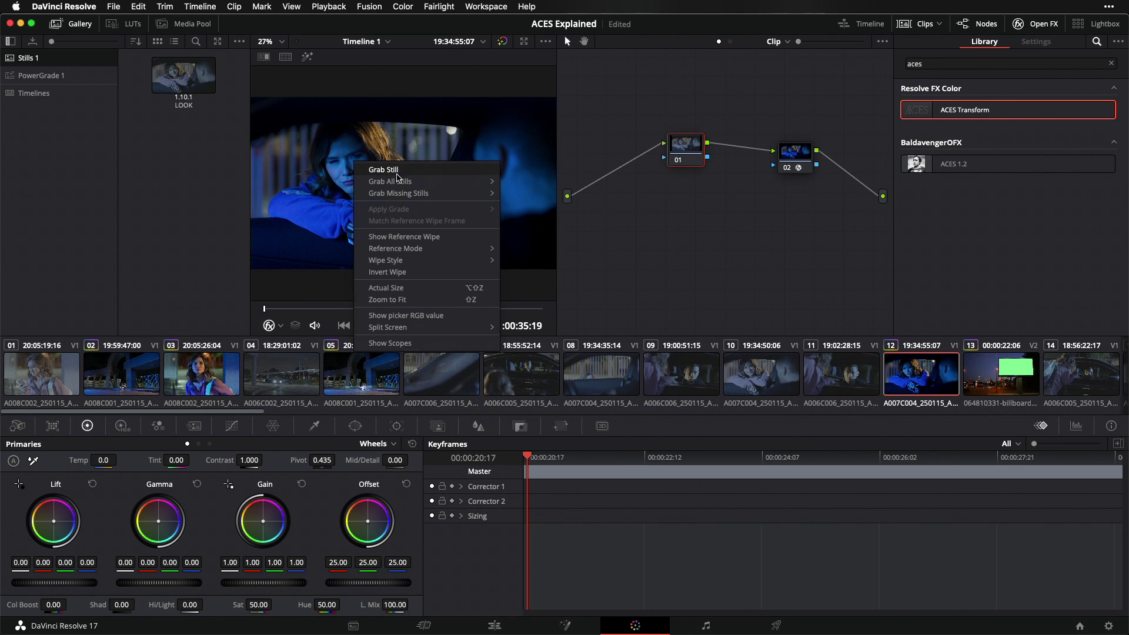
click(396, 170)
right_click(746, 89)
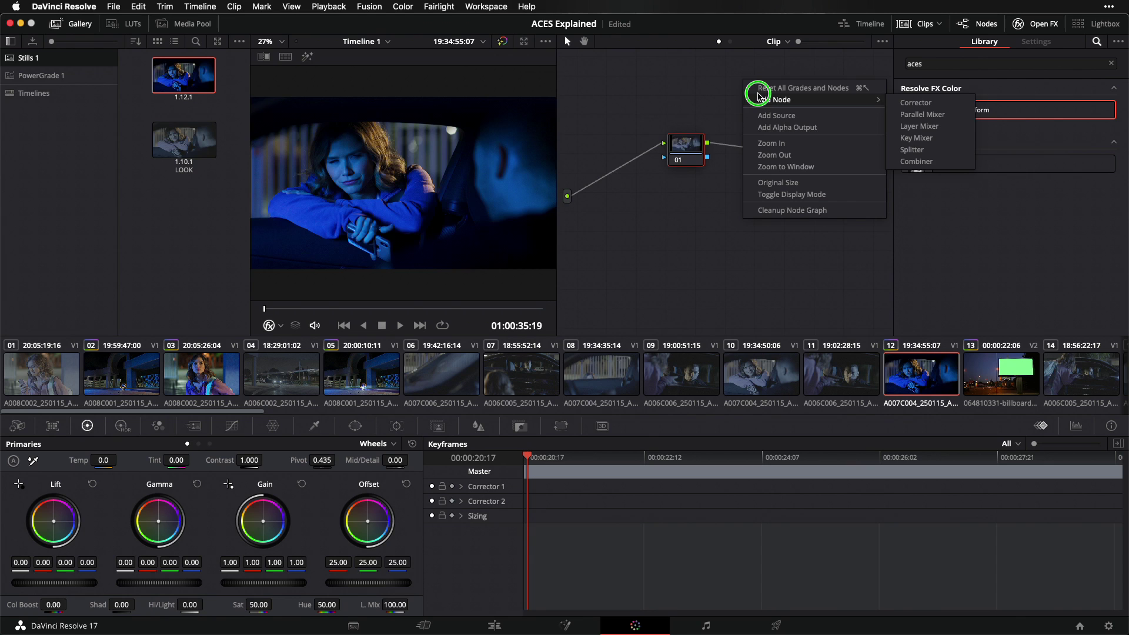
click(749, 88)
drag(977, 114, 660, 156)
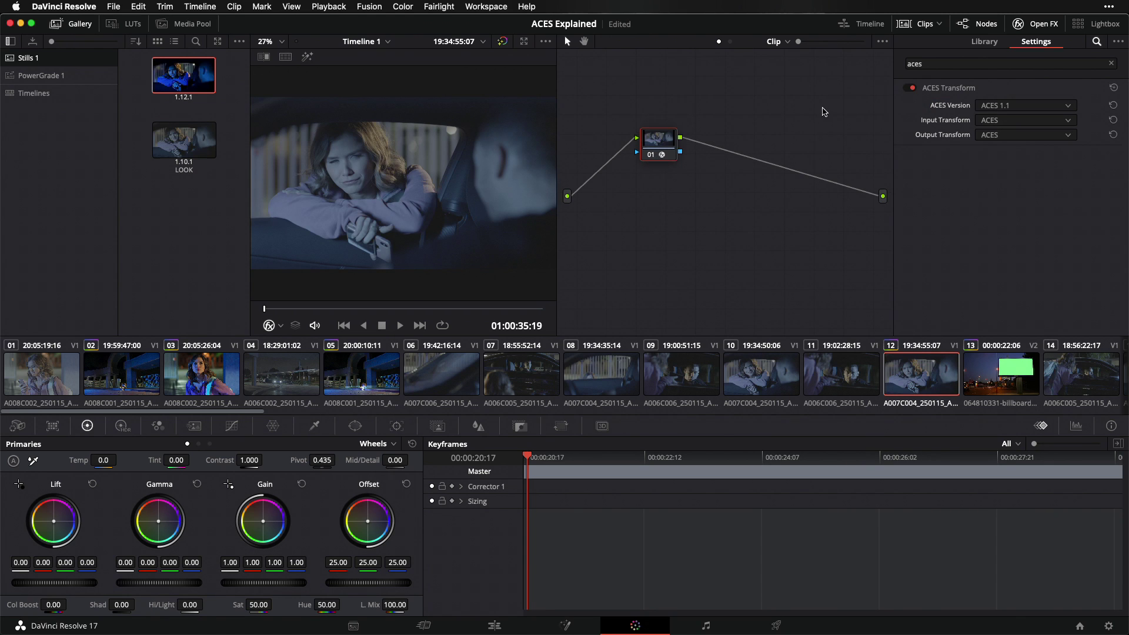
- Set node 01's ACES Transform to Alexa input and ACEScct output, then add serial node 02
click(992, 121)
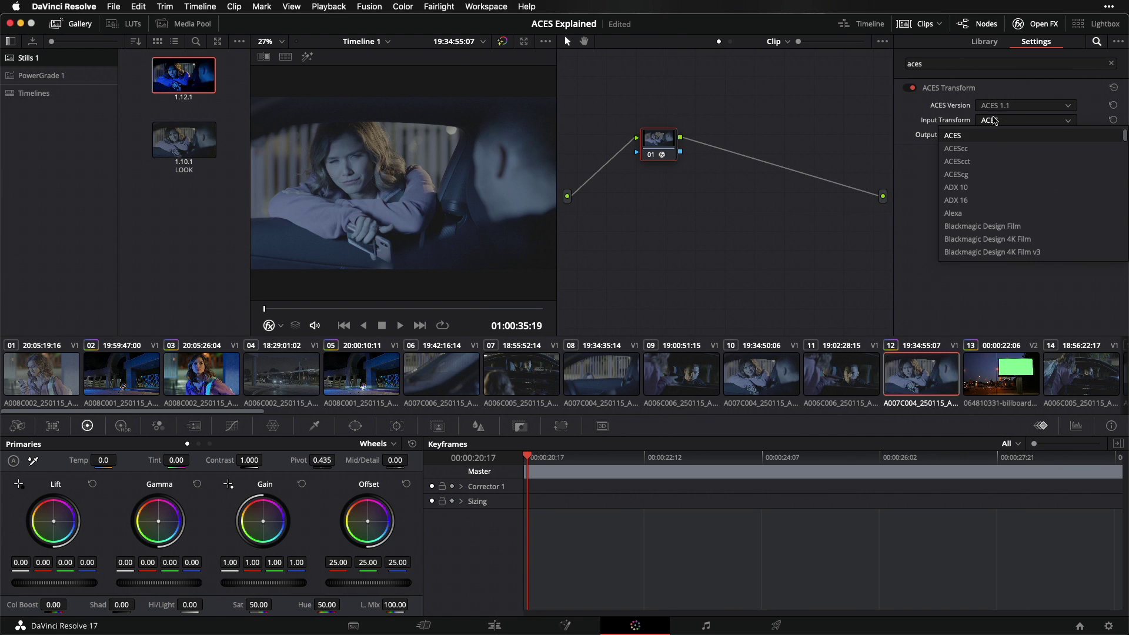
click(987, 213)
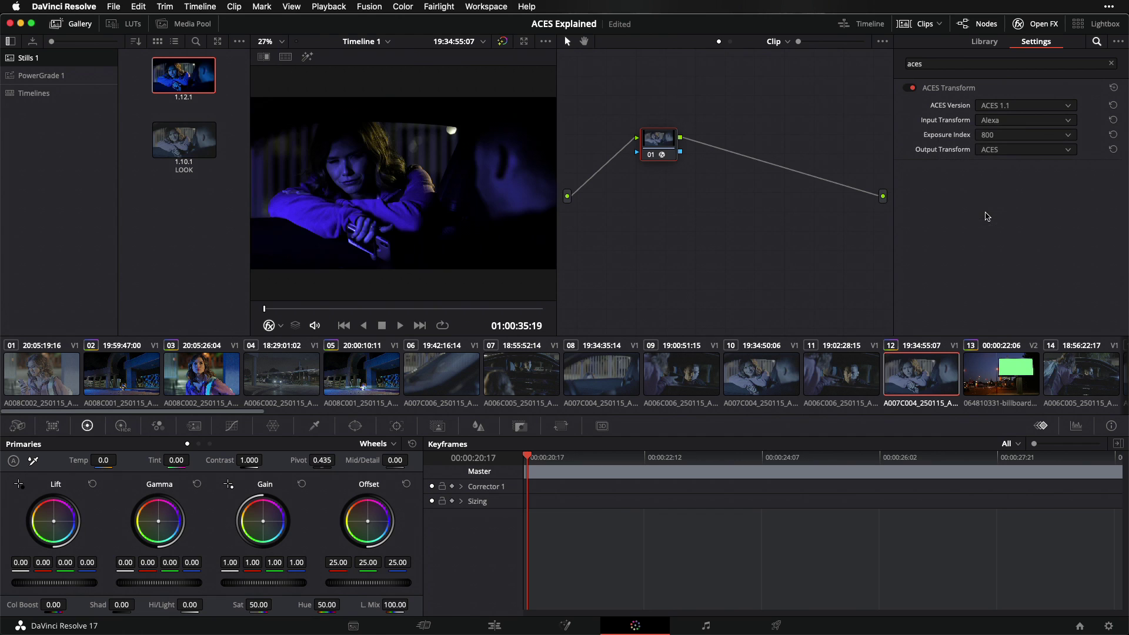
click(991, 149)
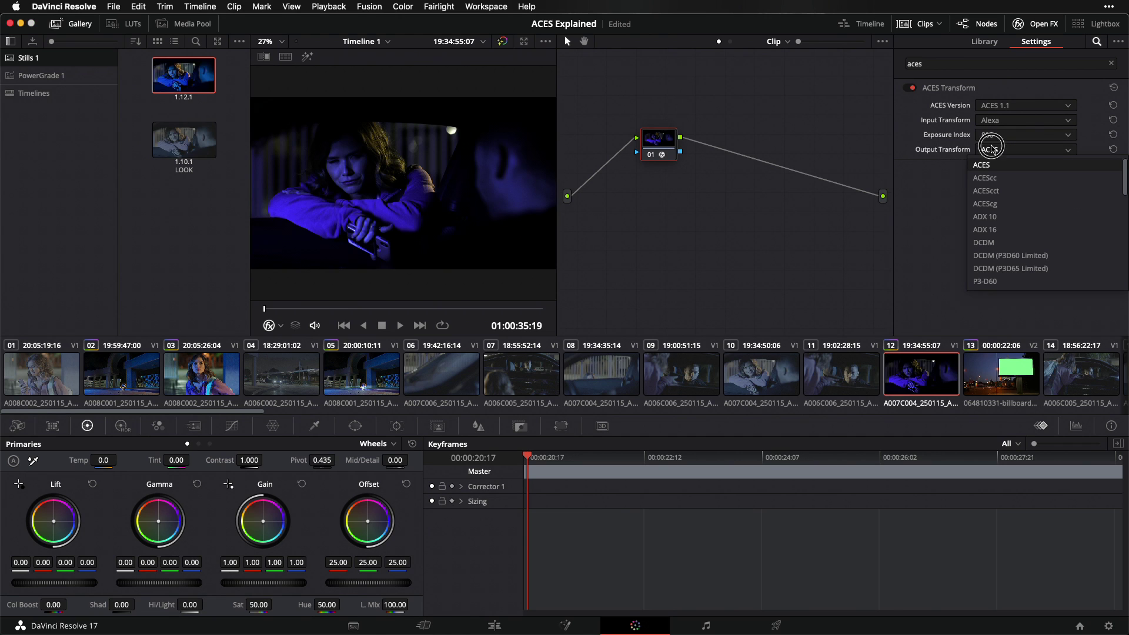
click(1010, 191)
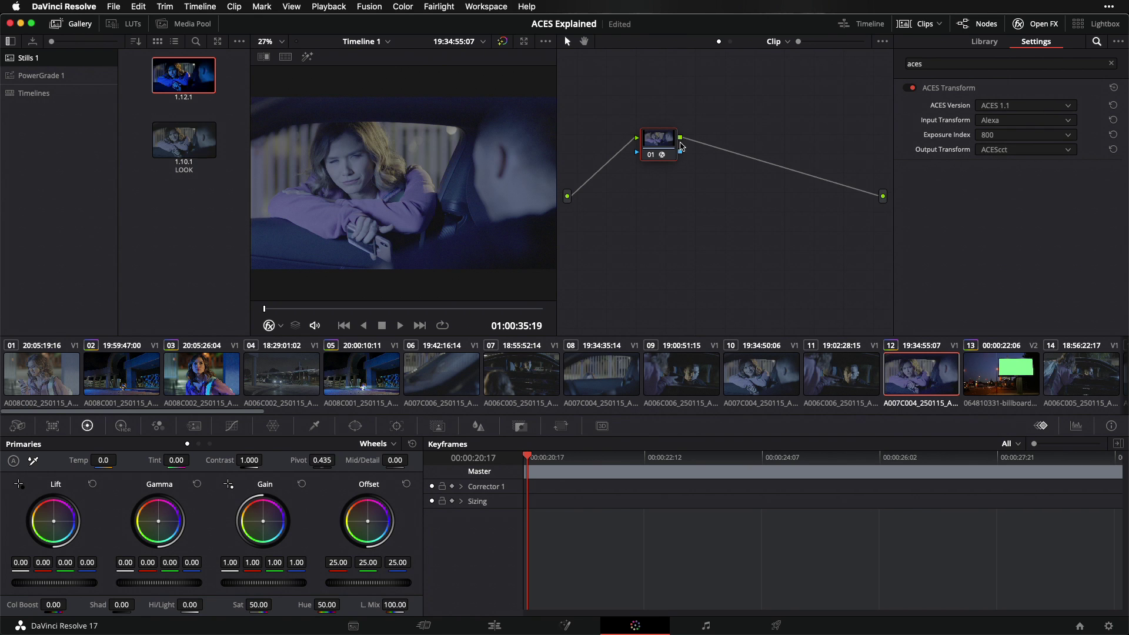
drag(662, 151, 756, 141)
key(alt+s)
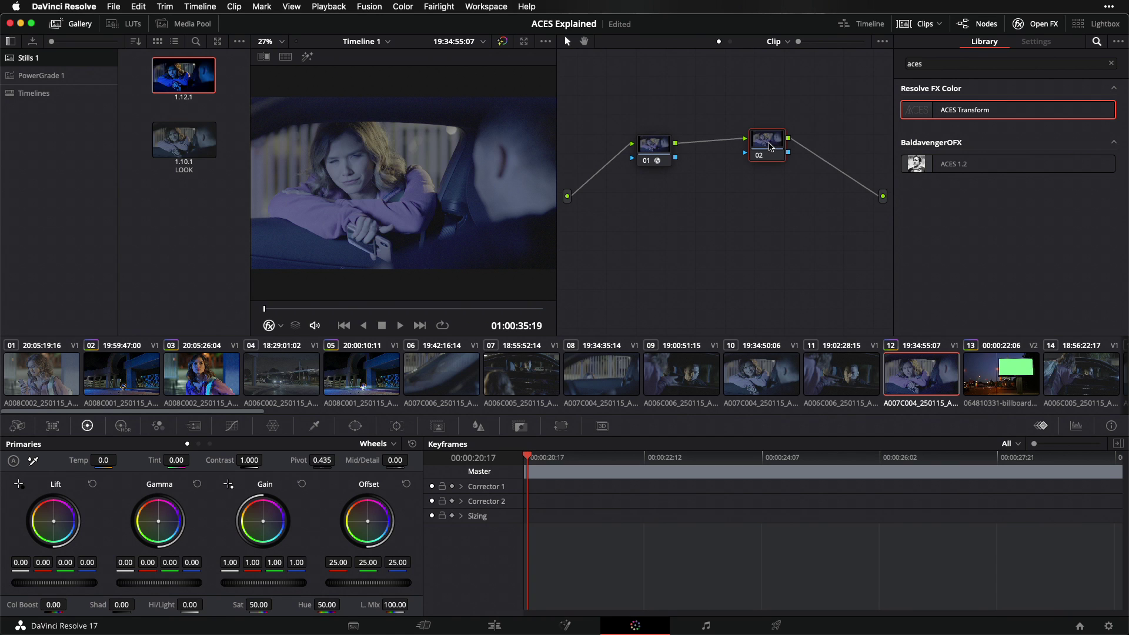
- Give node 02 an ACEScct-to-Rec.709 ACES Transform and insert an empty node before it
drag(896, 110, 765, 148)
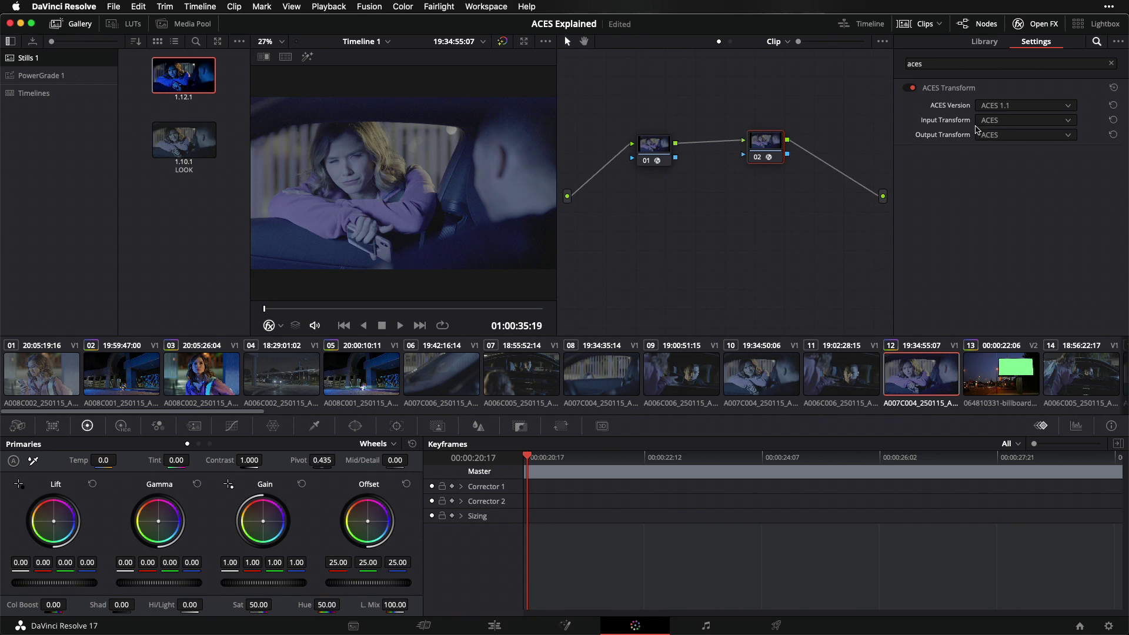
click(989, 120)
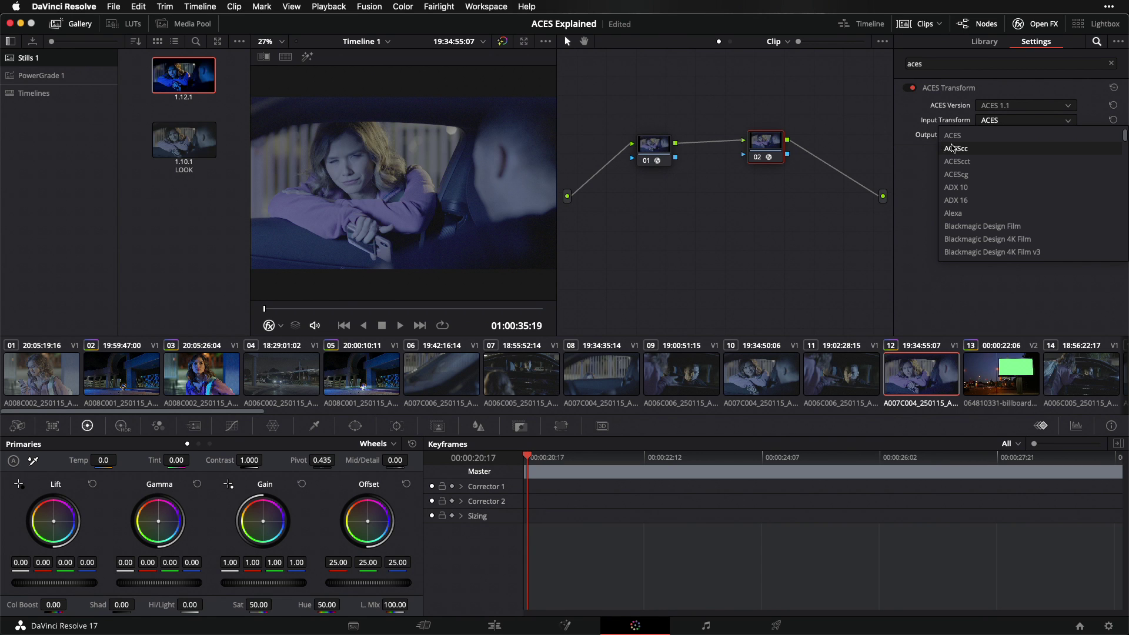
click(976, 161)
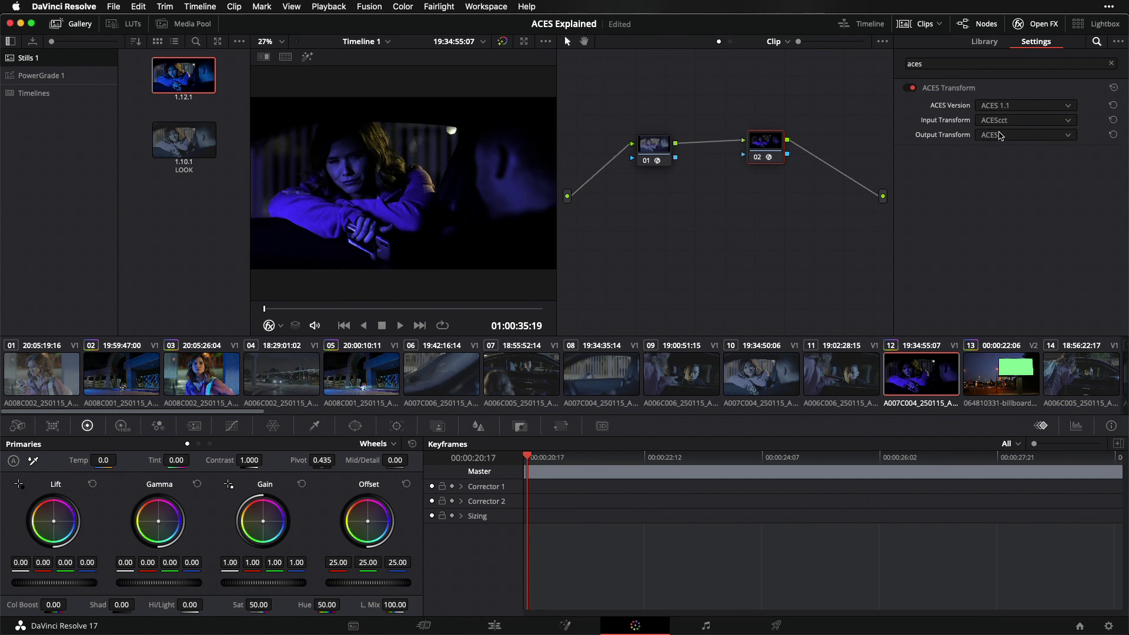
click(1001, 136)
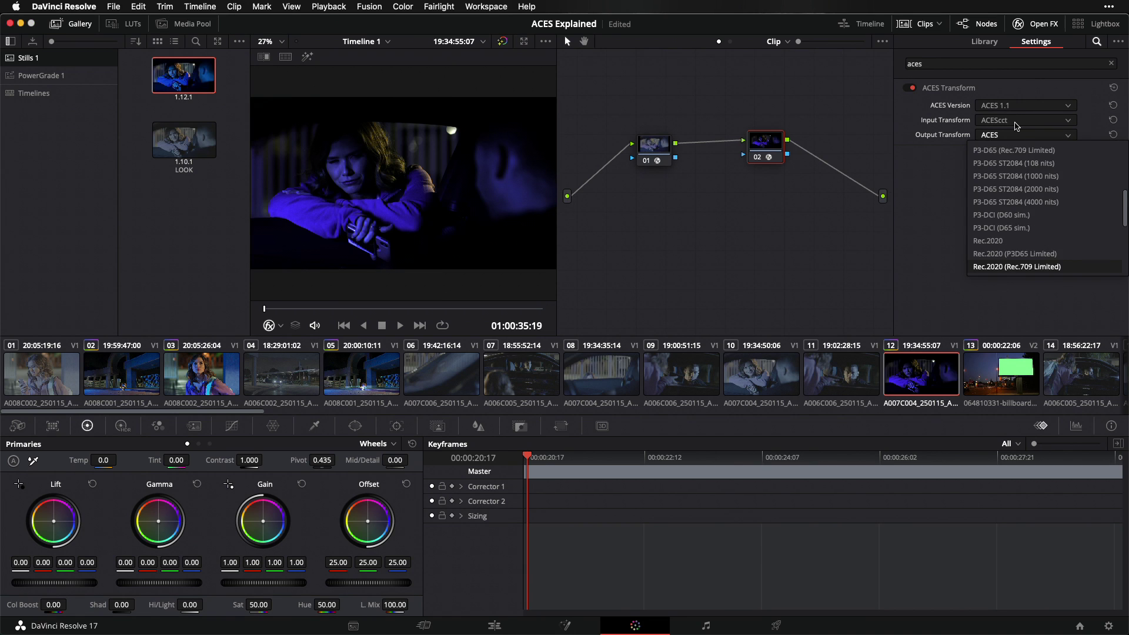
key(Down)
key(Down)
key(Down)
key(Down)
key(Down)
key(Down)
key(Down)
key(Down)
key(Down)
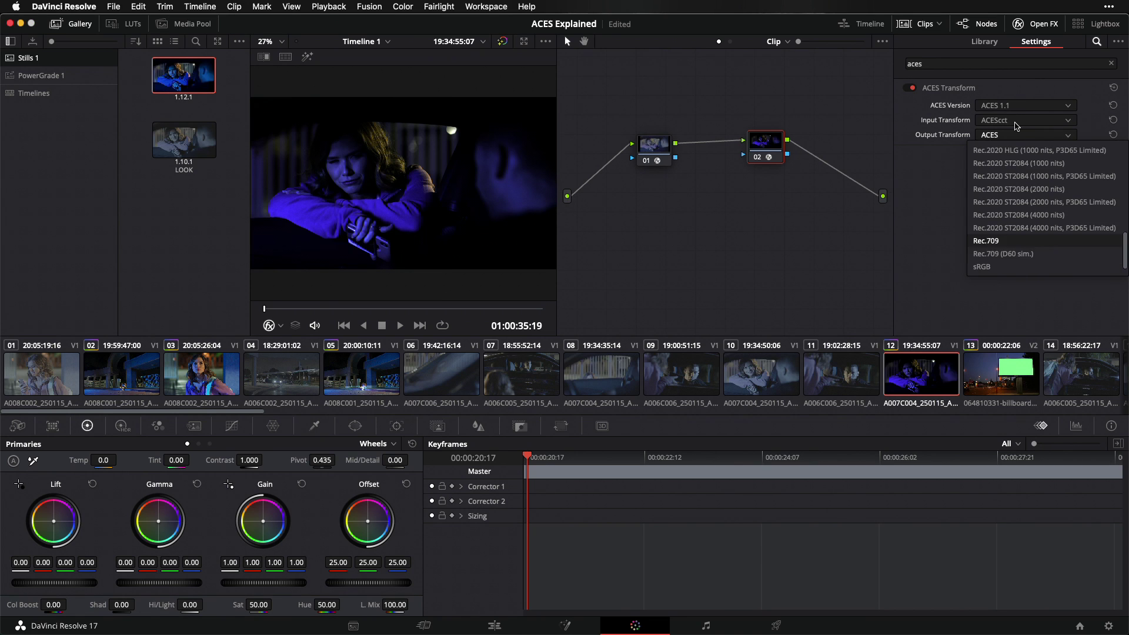
key(Return)
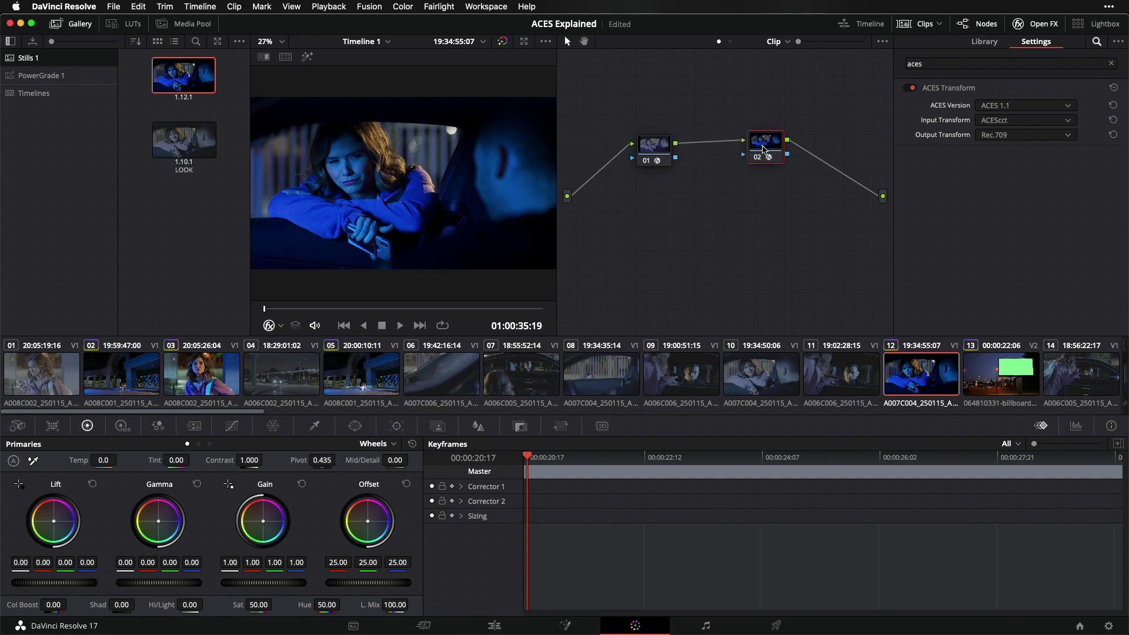
key(shift+s)
drag(816, 188, 712, 164)
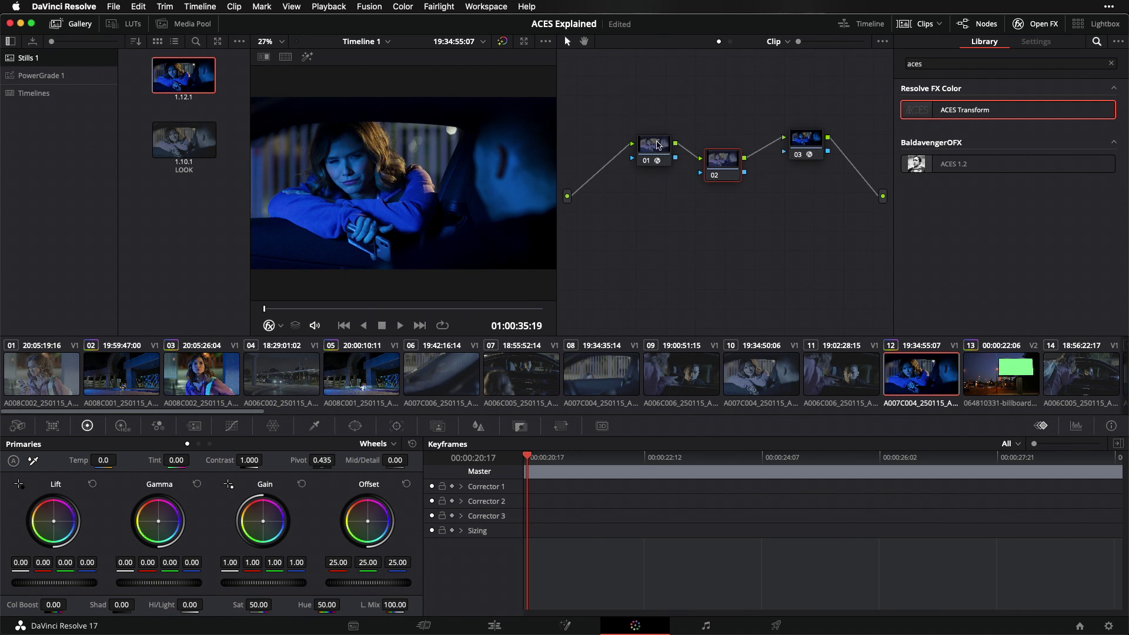
- Check node 01's Alexa-to-ACEScct settings, then node 03's ACEScct-to-Rec.709 settings
click(654, 148)
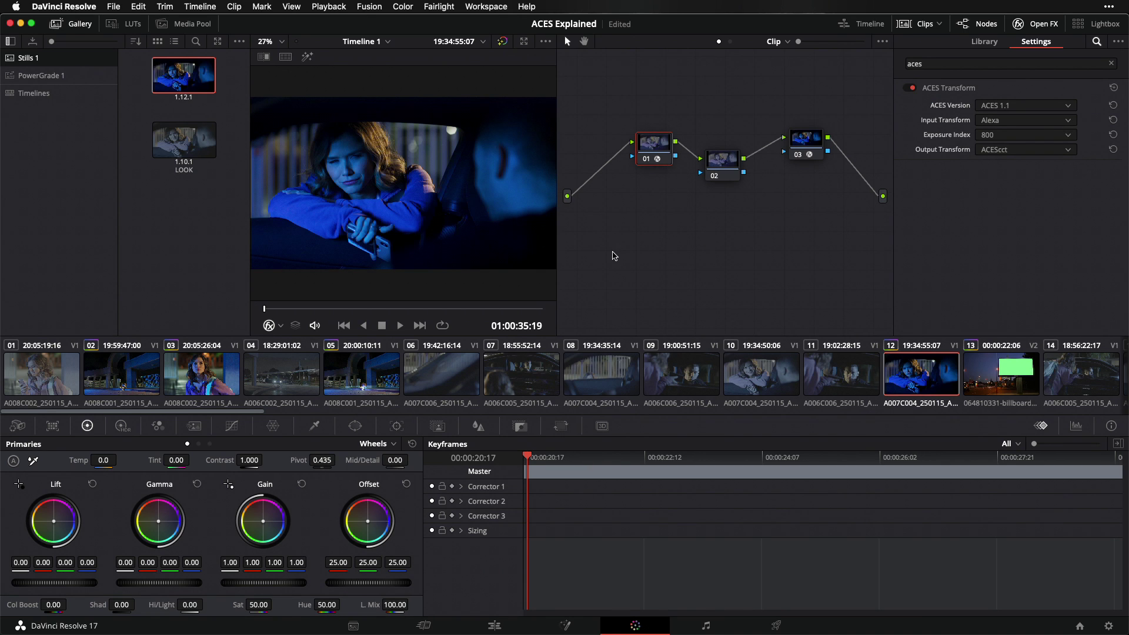
drag(646, 157, 640, 159)
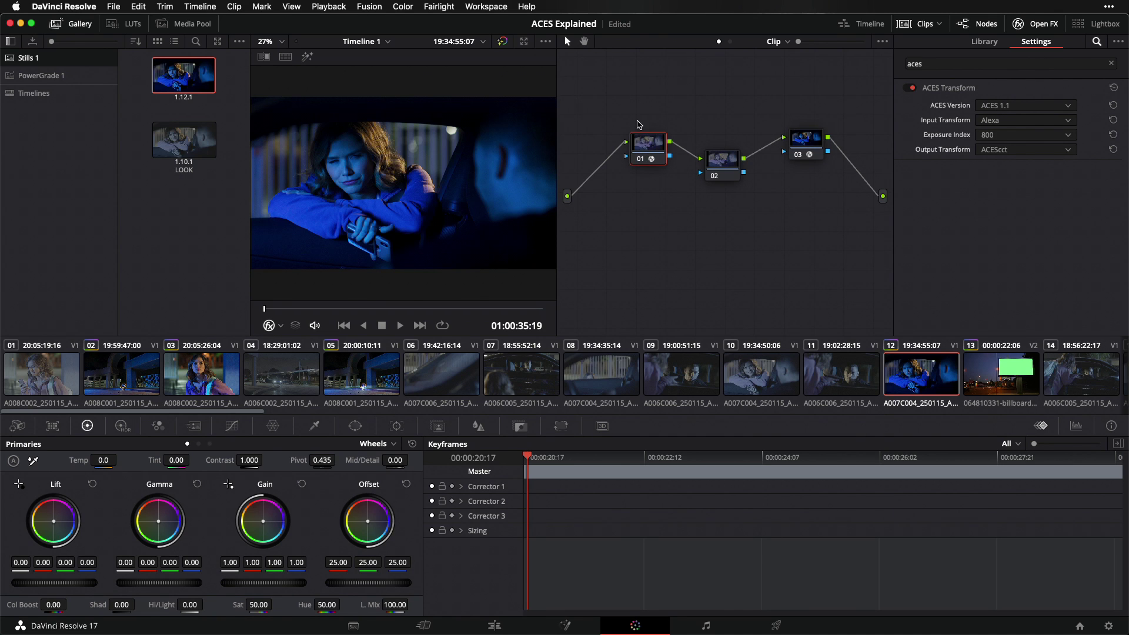
click(813, 141)
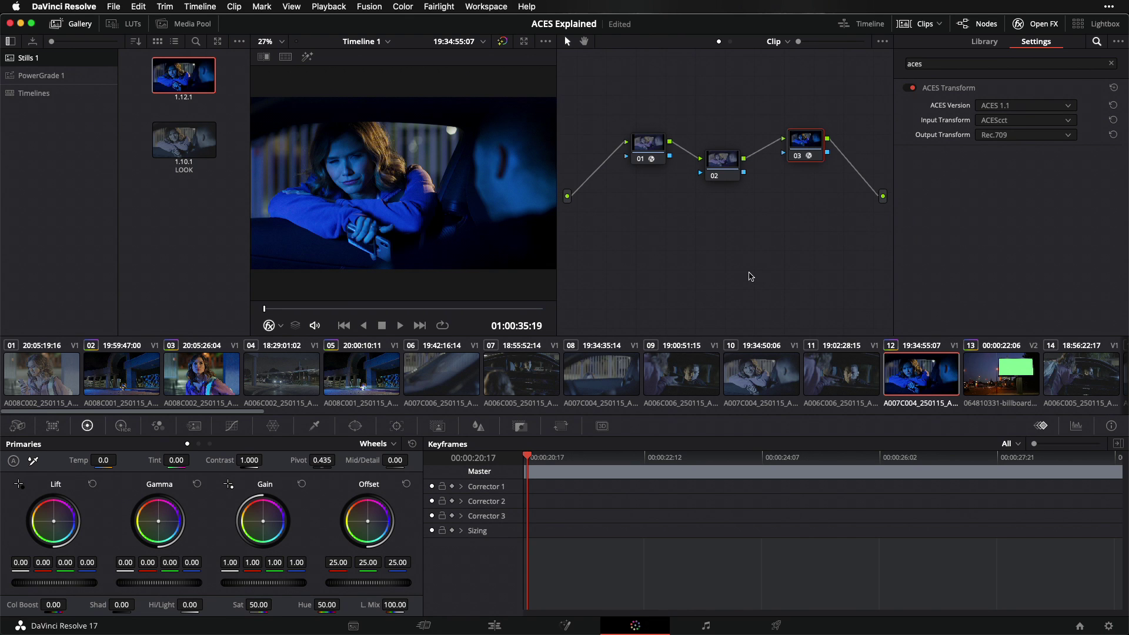
key(super+w)
key(super+w)
key(super+w)
key(super+w)
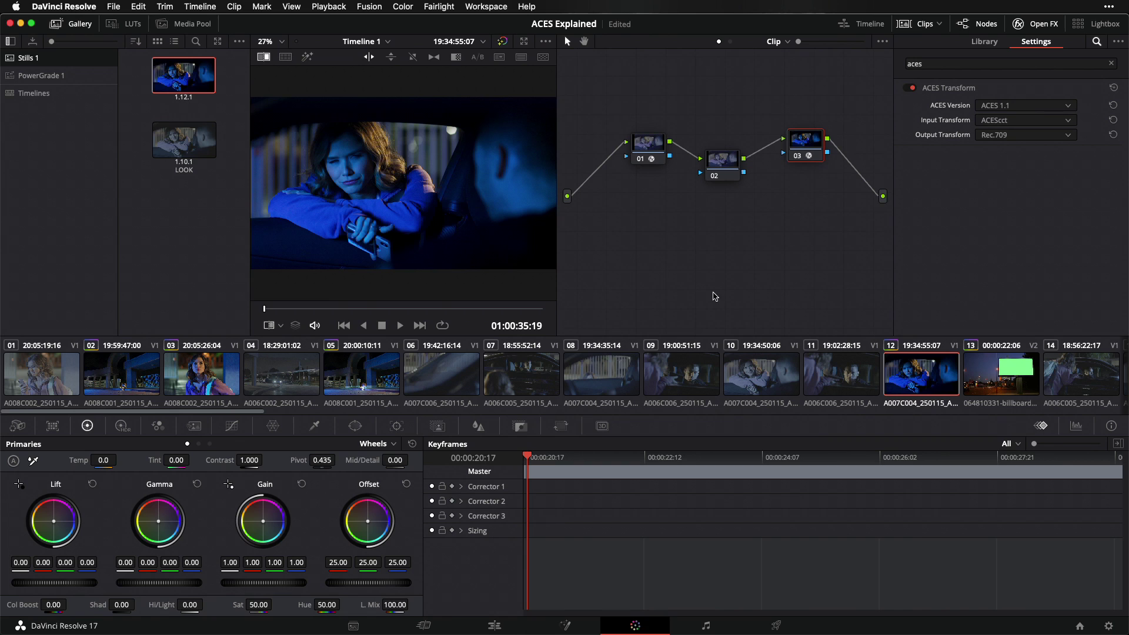
key(super+w)
key(super+w)
key(super+w)
key(super+w)
key(super+w)
key(super+w)
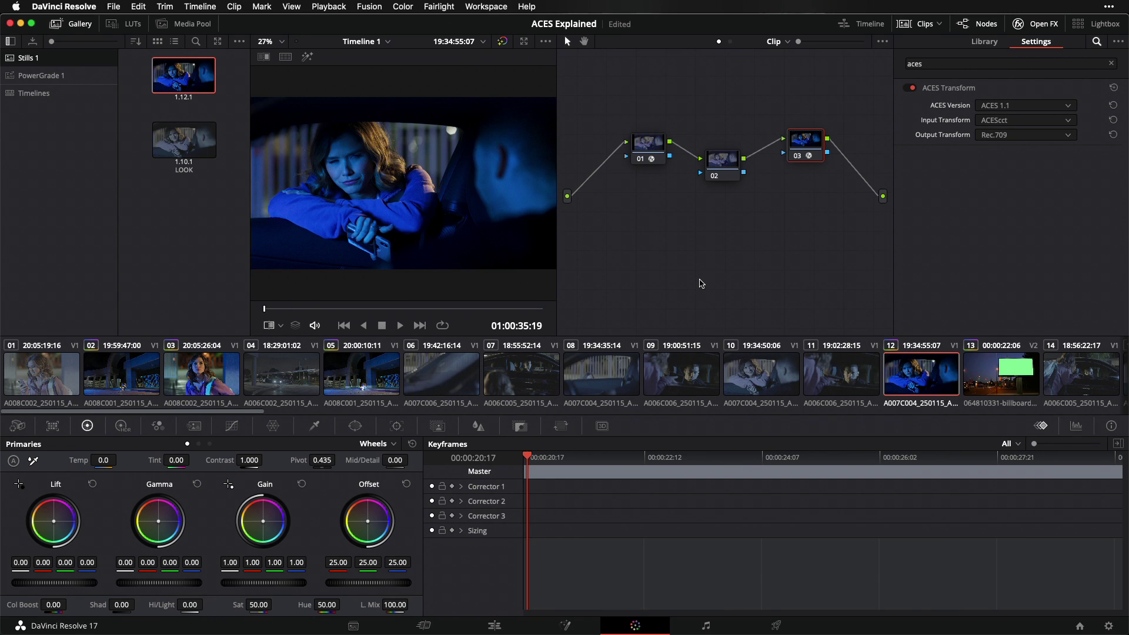
key(super+w)
key(super+w)
click(734, 173)
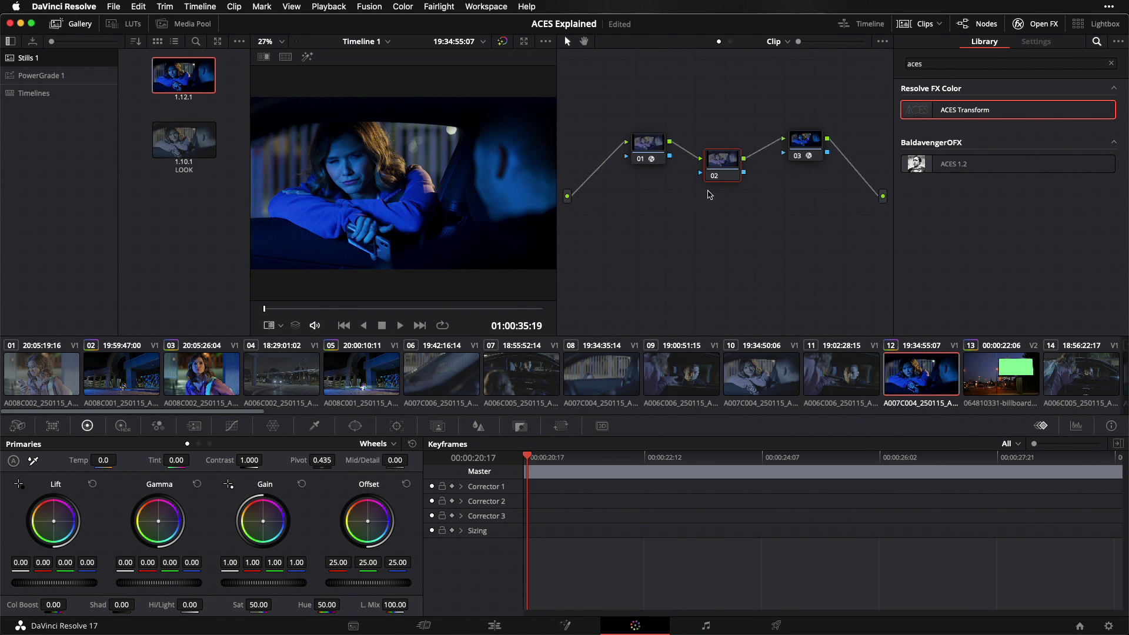
- On clip 13, switch node 01's ACES input transform to Rec.709, then select middle node 02
click(1011, 370)
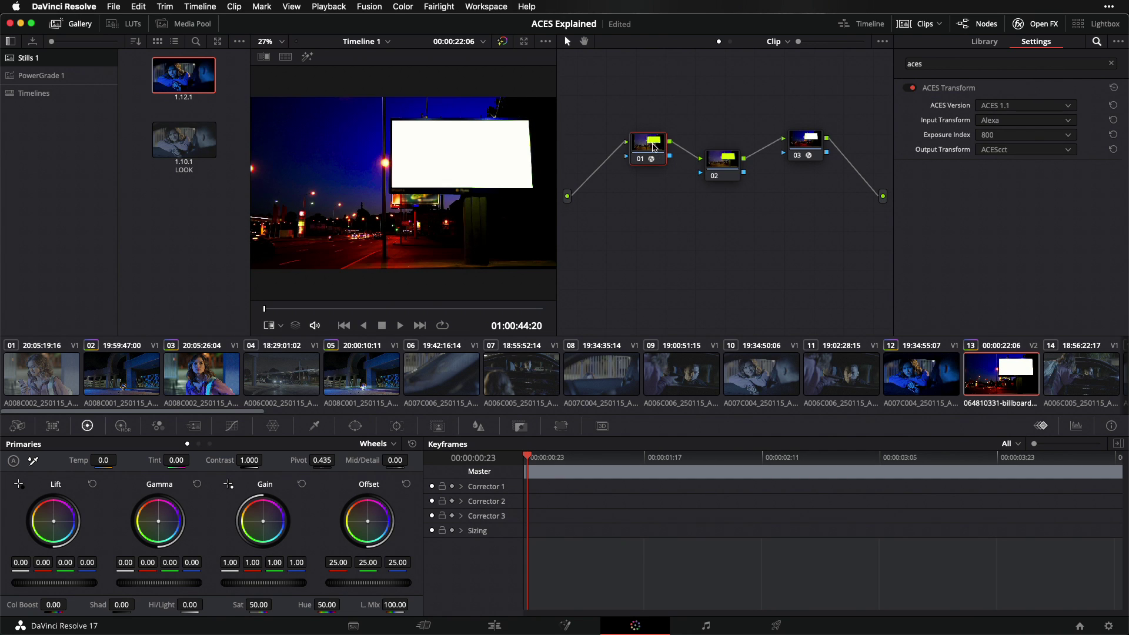
click(1005, 121)
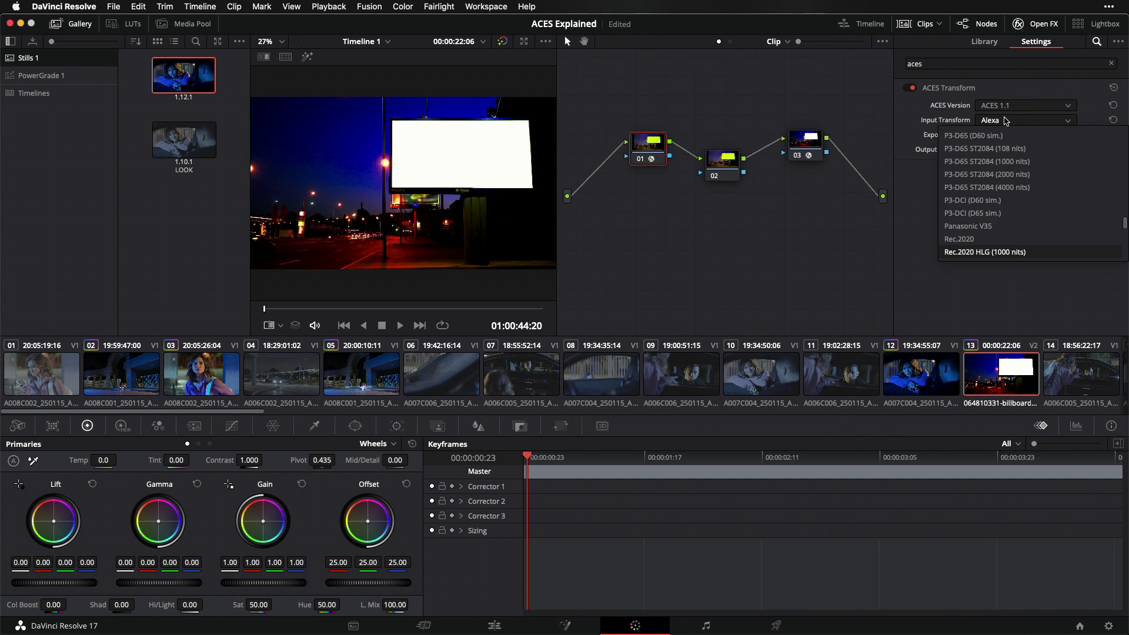
key(Down)
key(Down)
key(Down)
key(Down)
key(Return)
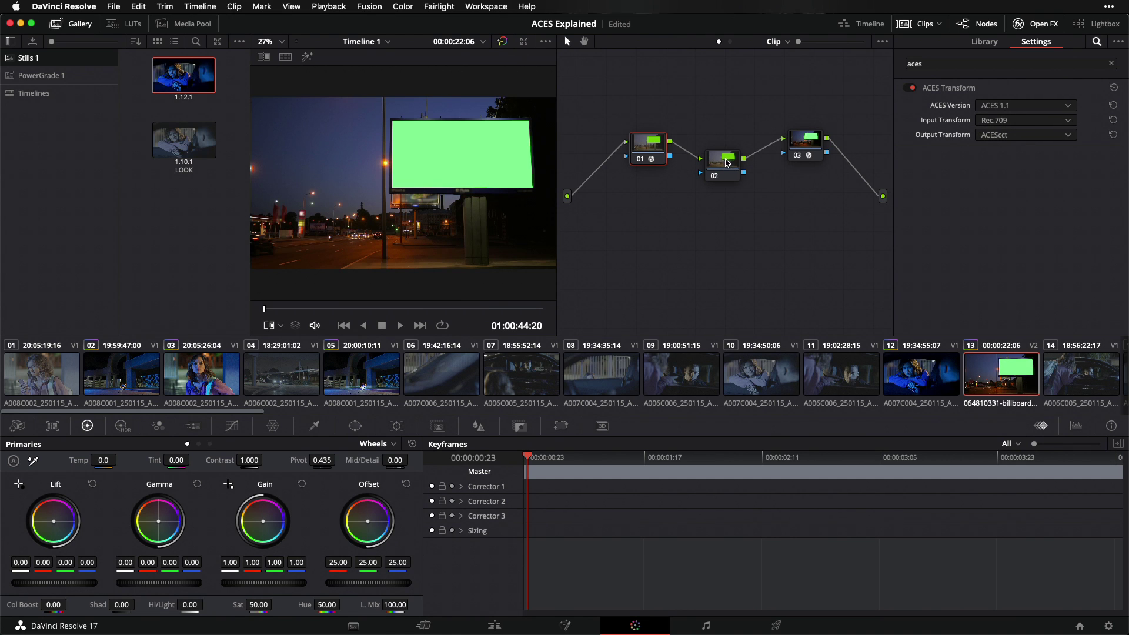
click(720, 169)
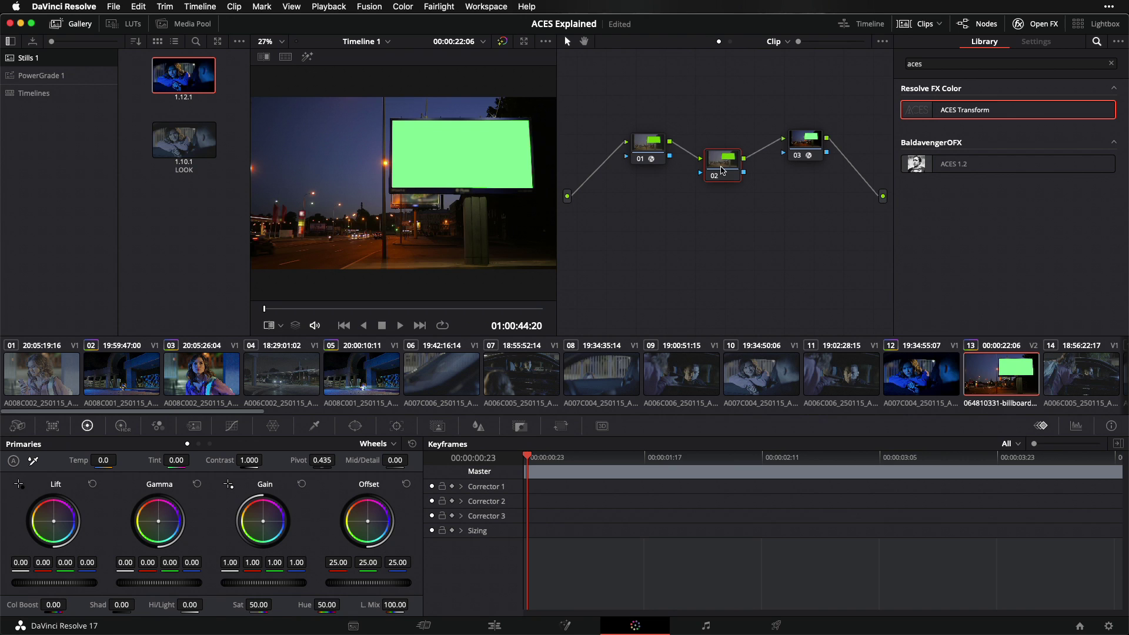
click(919, 383)
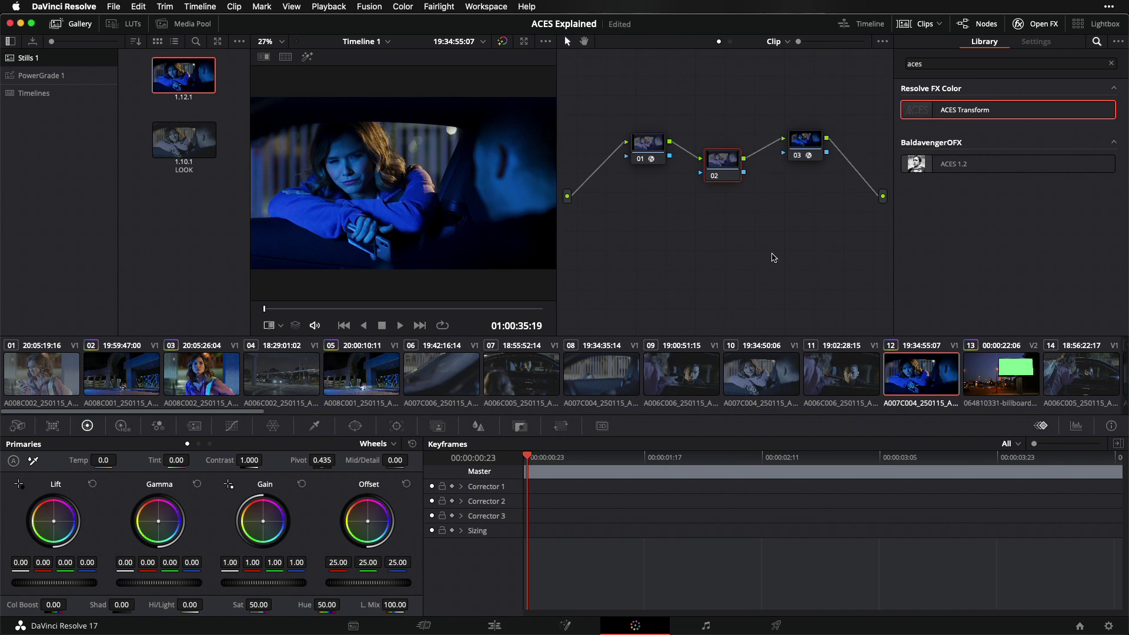